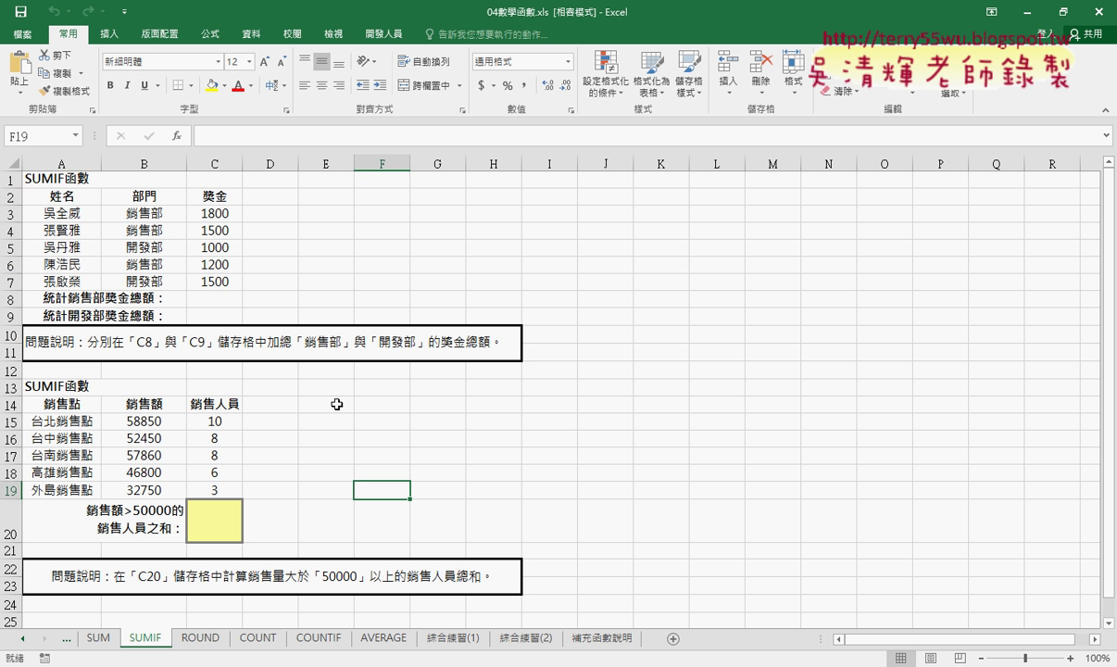
Check the sum of bonuses C3:C7 and circle the 部門 header, then clear the annotations.
{"action": "left_click", "coordinate": [227, 299]}
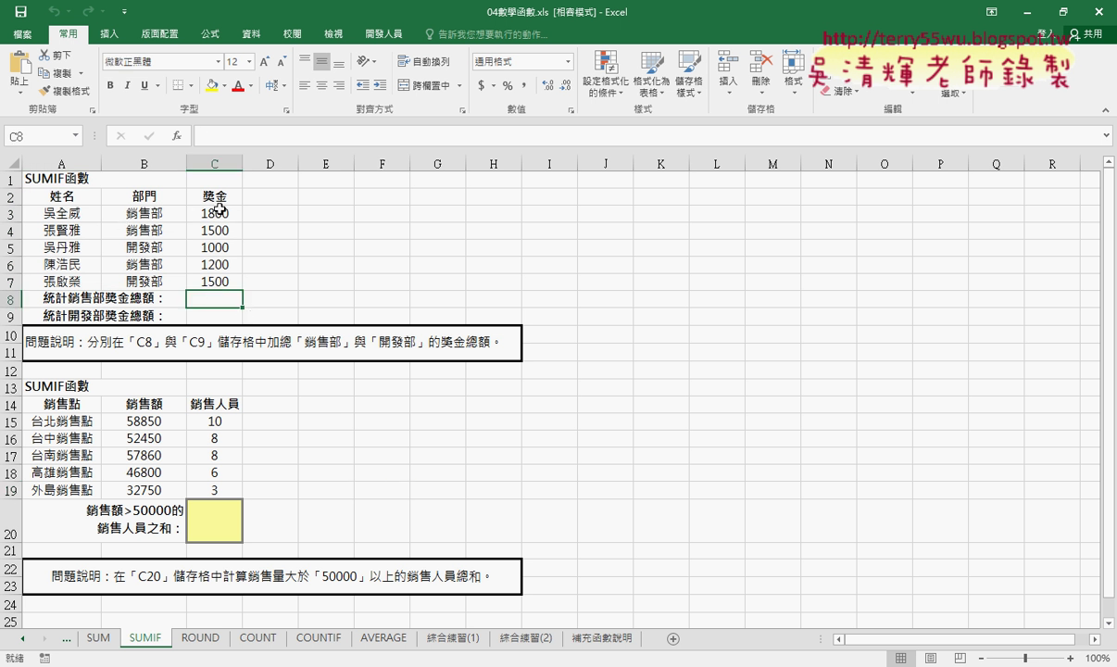
{"action": "left_click_drag", "start_coordinate": [220, 207], "coordinate": [222, 287]}
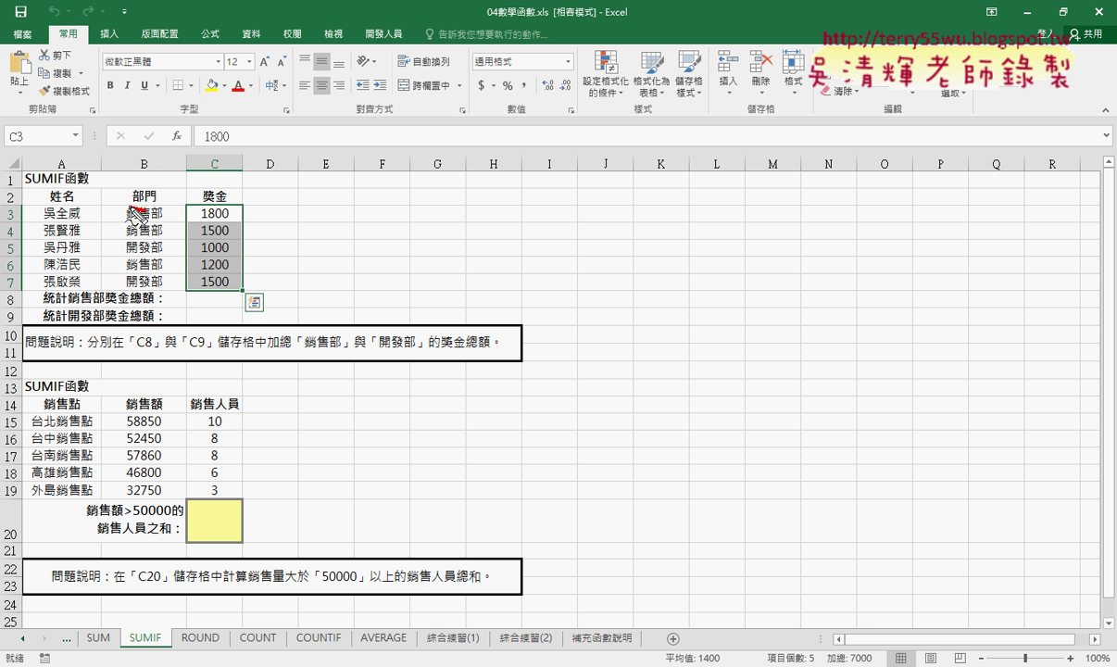
{"action": "left_click_drag", "start_coordinate": [157, 189], "coordinate": [162, 252]}
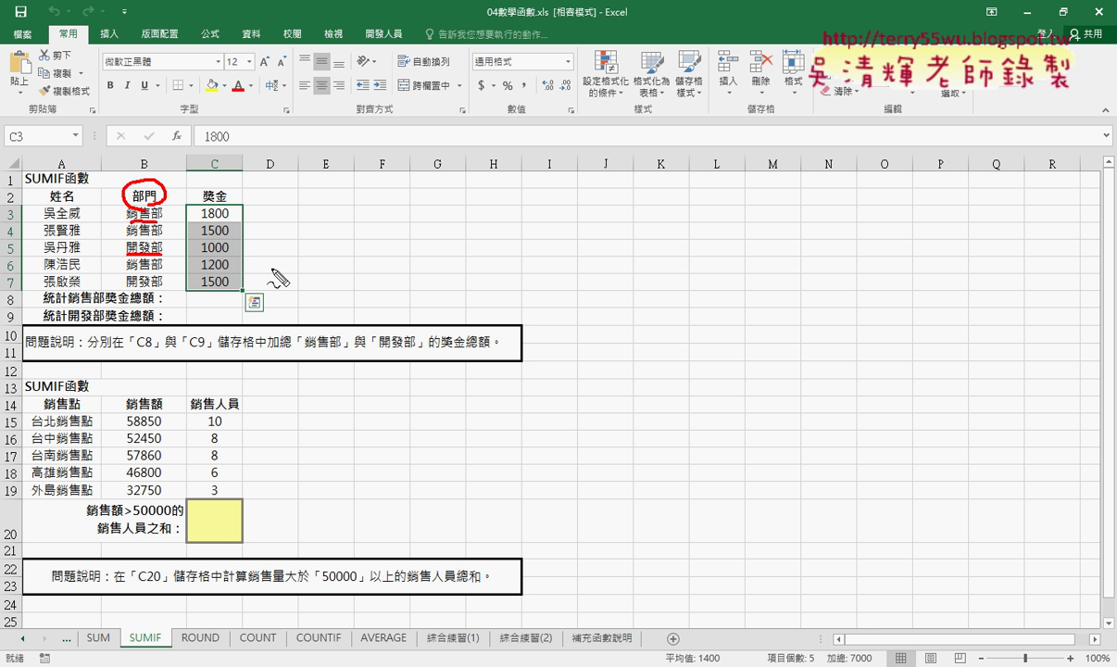
{"action": "key", "text": "Escape"}
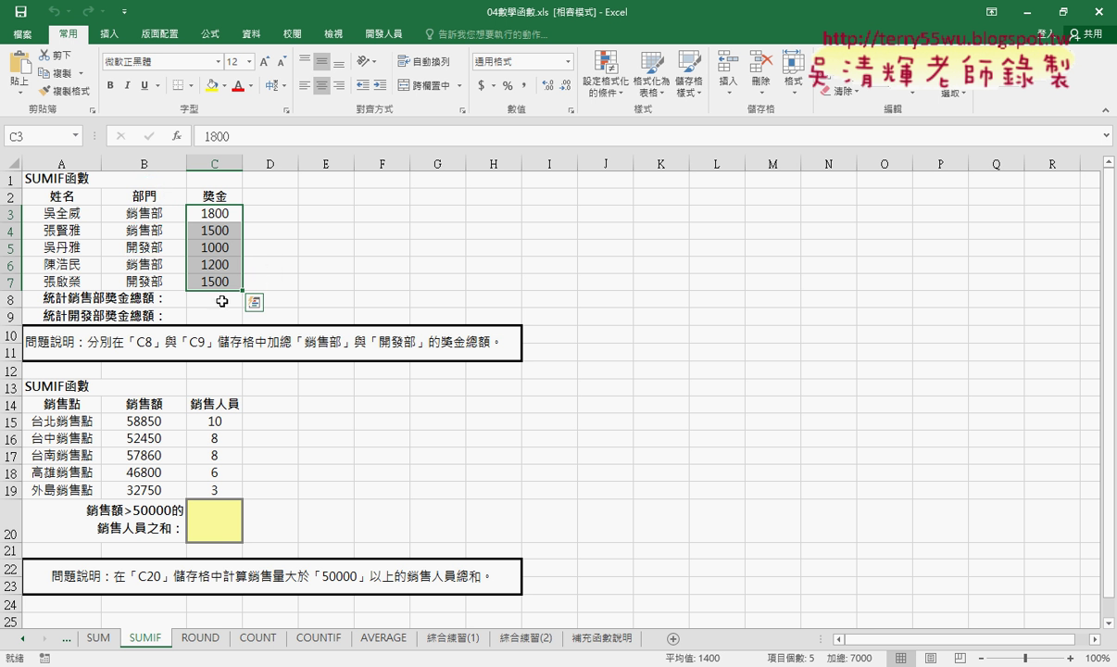
Copy the department name 銷售部 from B3 and return to cell C8.
{"action": "left_click", "coordinate": [222, 301]}
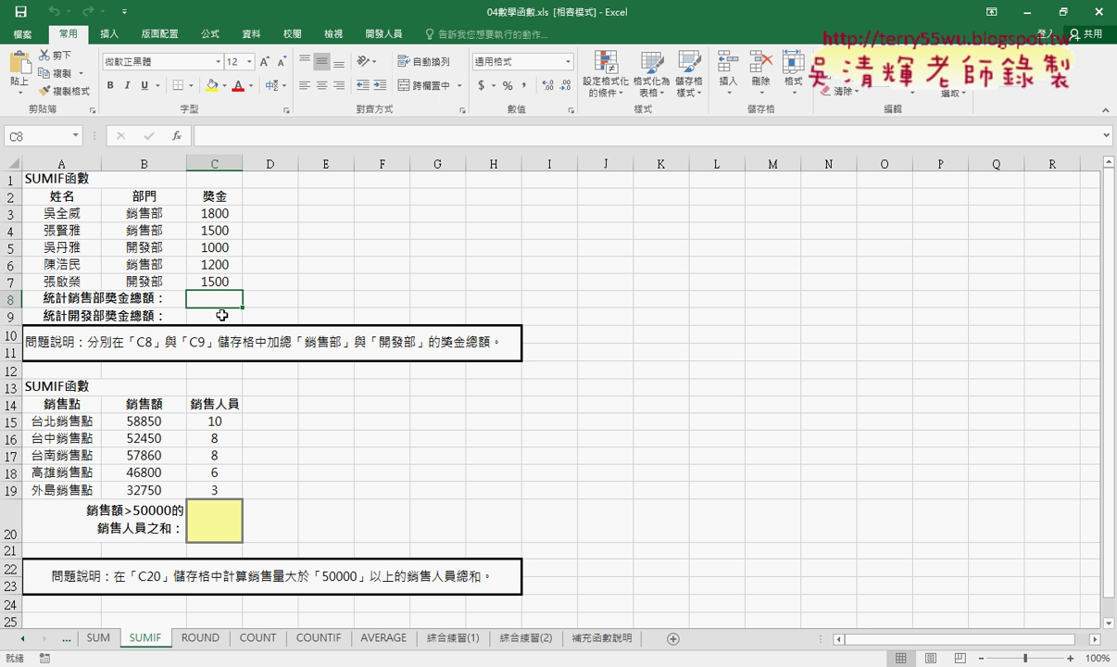
{"action": "left_click", "coordinate": [151, 214]}
{"action": "right_click", "coordinate": [153, 216]}
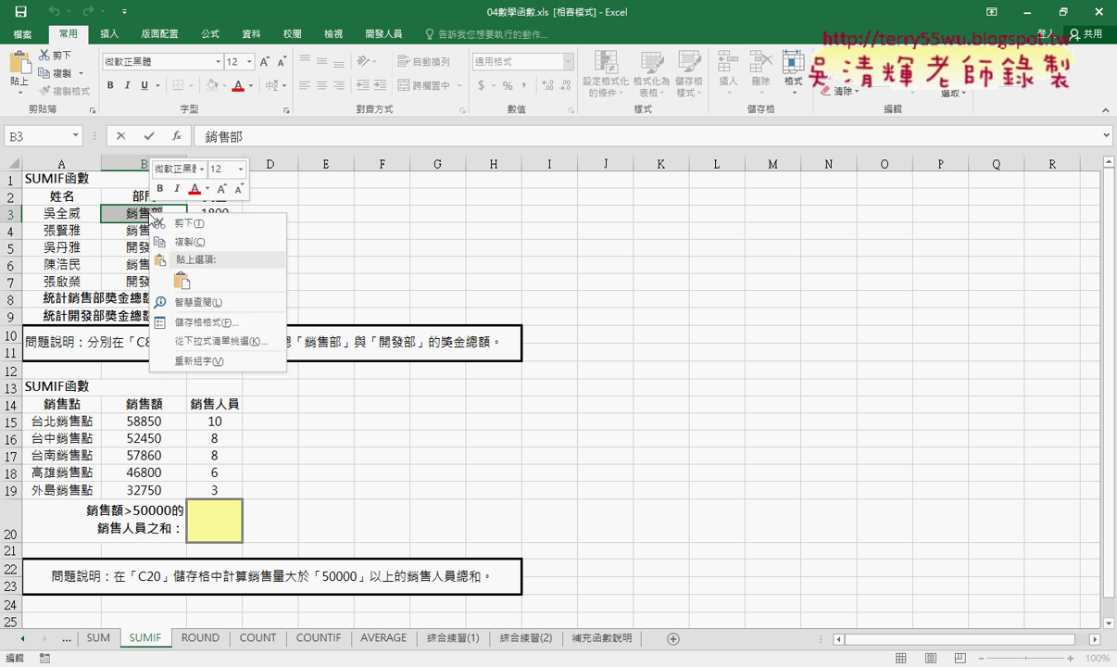
{"action": "left_click", "coordinate": [222, 241]}
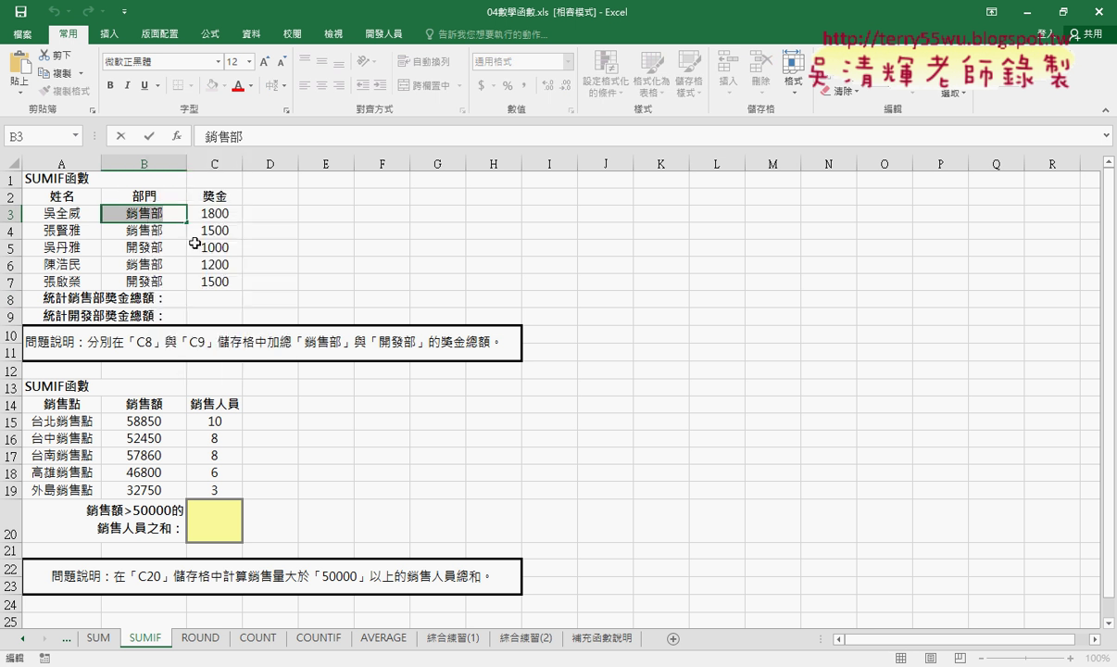
{"action": "left_click", "coordinate": [123, 139]}
{"action": "left_click", "coordinate": [223, 298]}
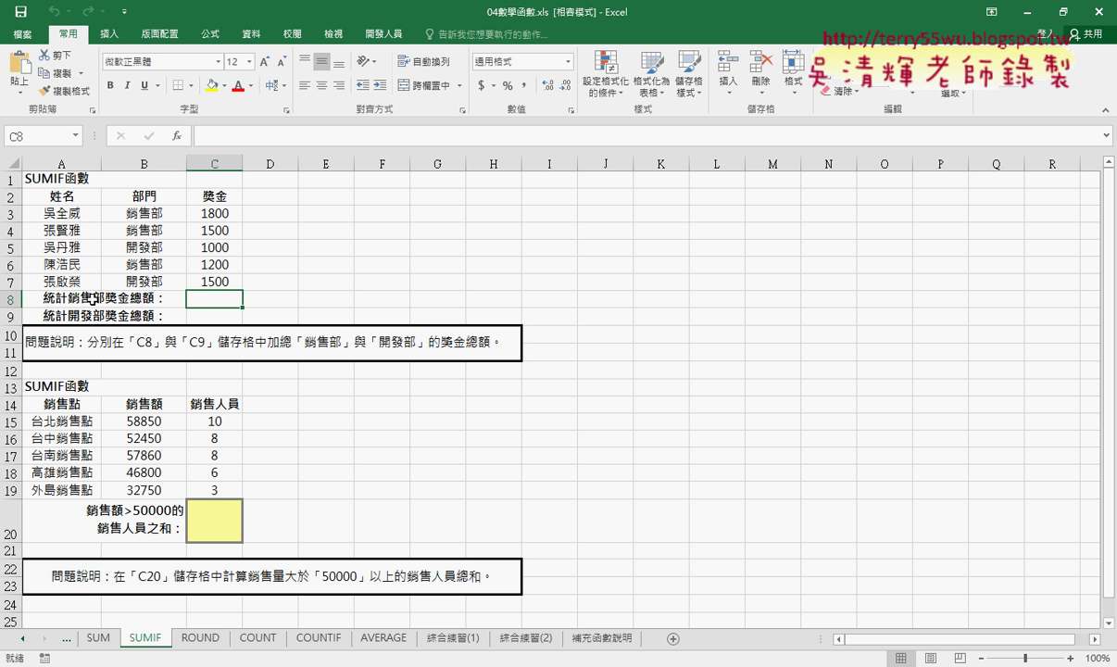
Open Insert Function for C8 and browse the 數學與三角函數 category's function list.
{"action": "left_click", "coordinate": [178, 138]}
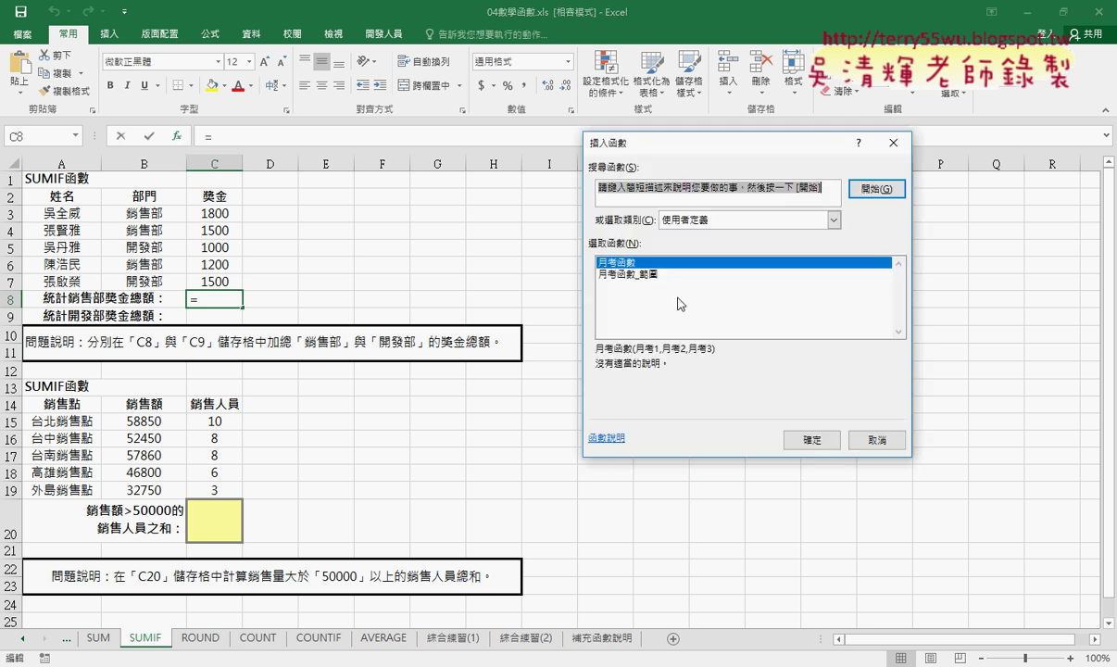
{"action": "left_click", "coordinate": [664, 221]}
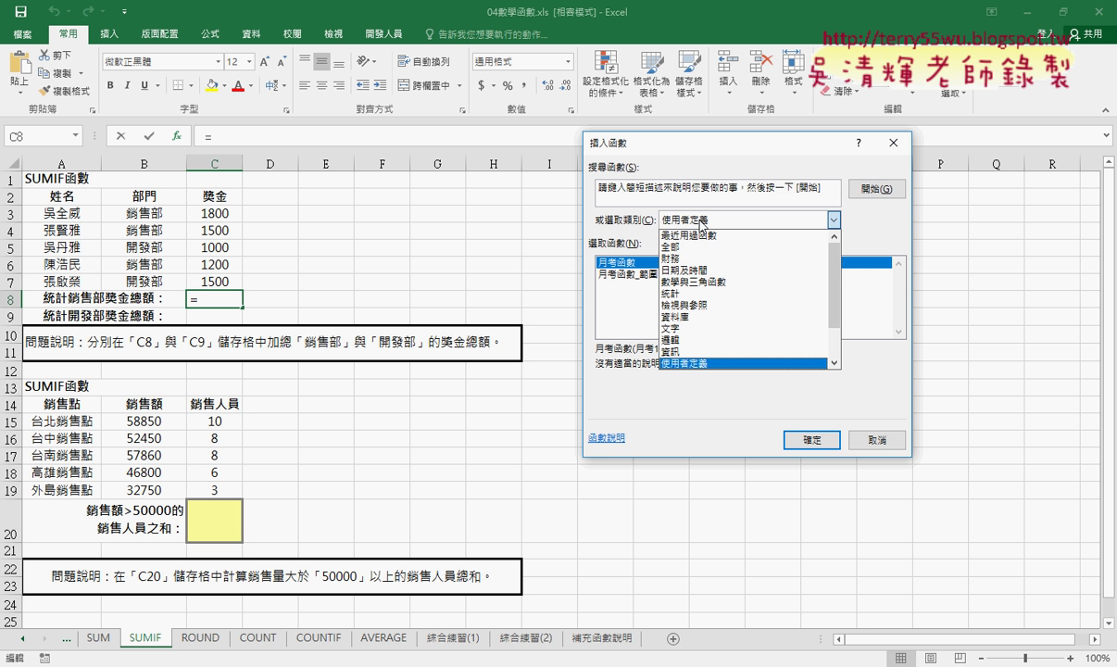
{"action": "left_click", "coordinate": [693, 280]}
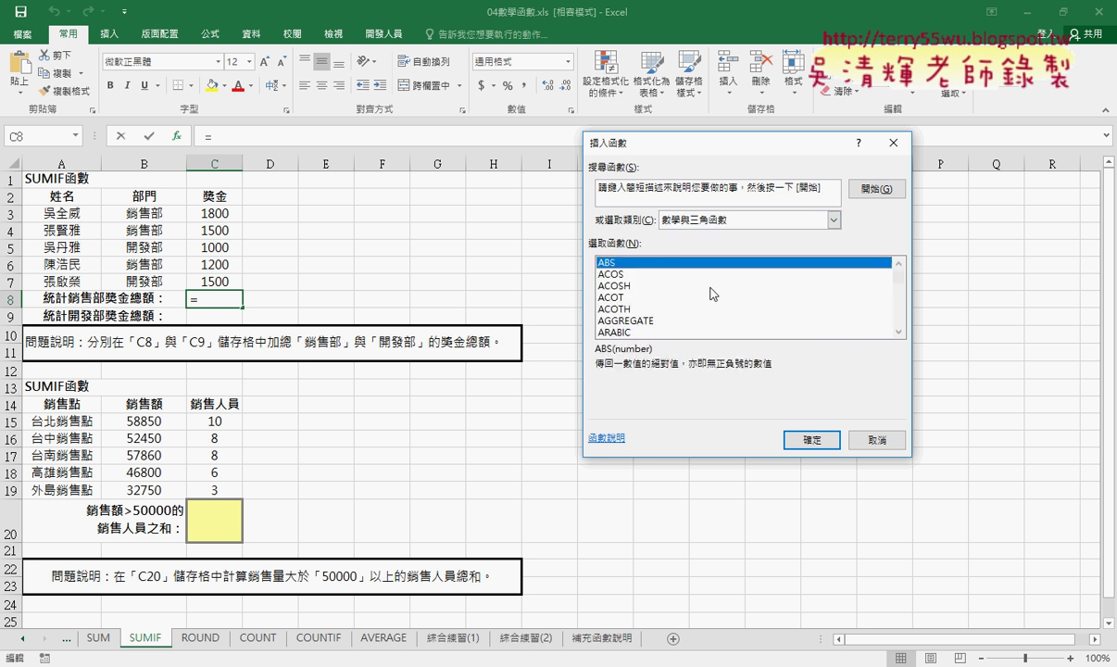
{"action": "left_click", "coordinate": [899, 286]}
{"action": "left_click_drag", "start_coordinate": [898, 289], "coordinate": [904, 316]}
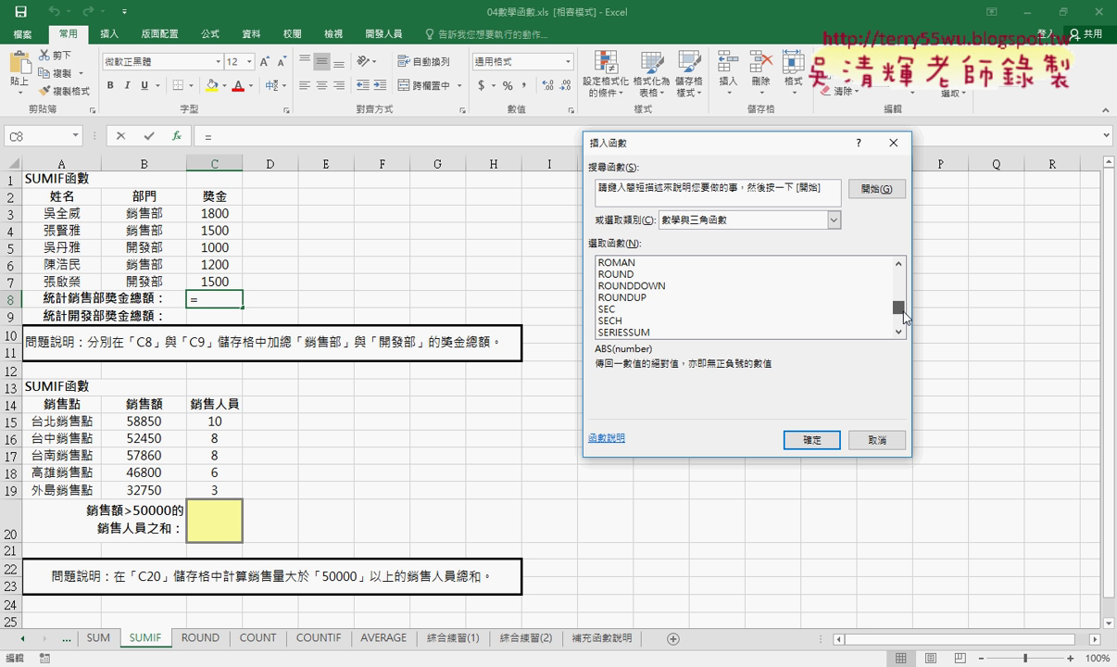
{"action": "left_click", "coordinate": [899, 332]}
{"action": "left_click", "coordinate": [899, 332]}
{"action": "left_click", "coordinate": [899, 333]}
{"action": "left_click", "coordinate": [899, 333]}
{"action": "left_click", "coordinate": [899, 333]}
{"action": "left_click", "coordinate": [899, 332]}
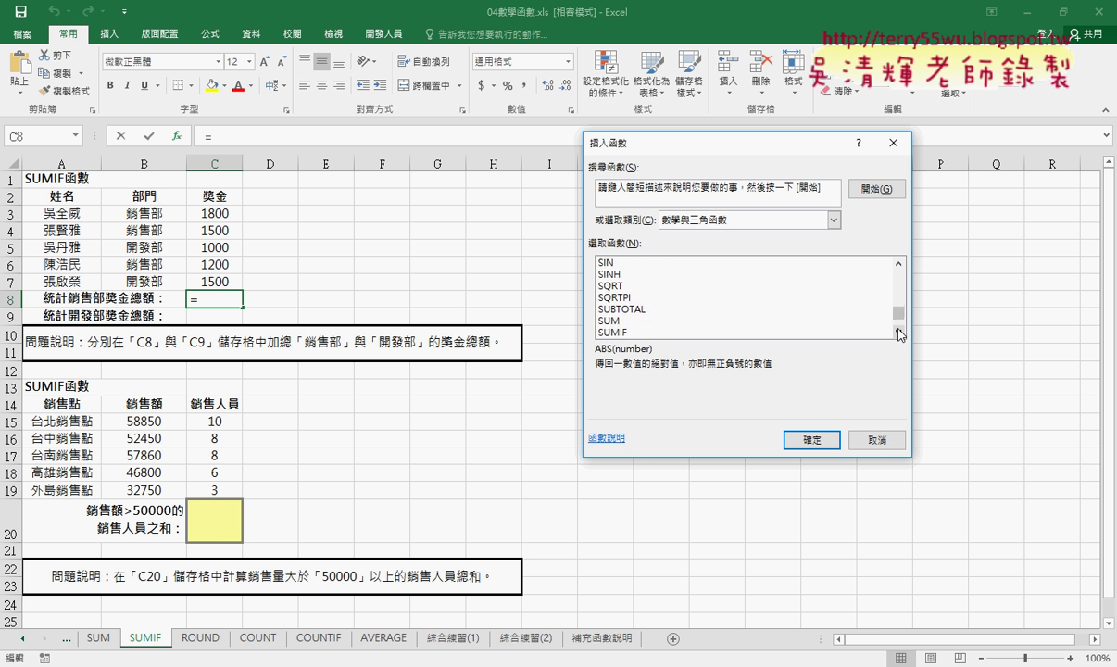
{"action": "left_click", "coordinate": [898, 332]}
{"action": "left_click", "coordinate": [898, 333]}
{"action": "left_click", "coordinate": [899, 333]}
{"action": "left_click", "coordinate": [899, 333]}
Choose SUMIF from the list and confirm it.
{"action": "left_click", "coordinate": [626, 287]}
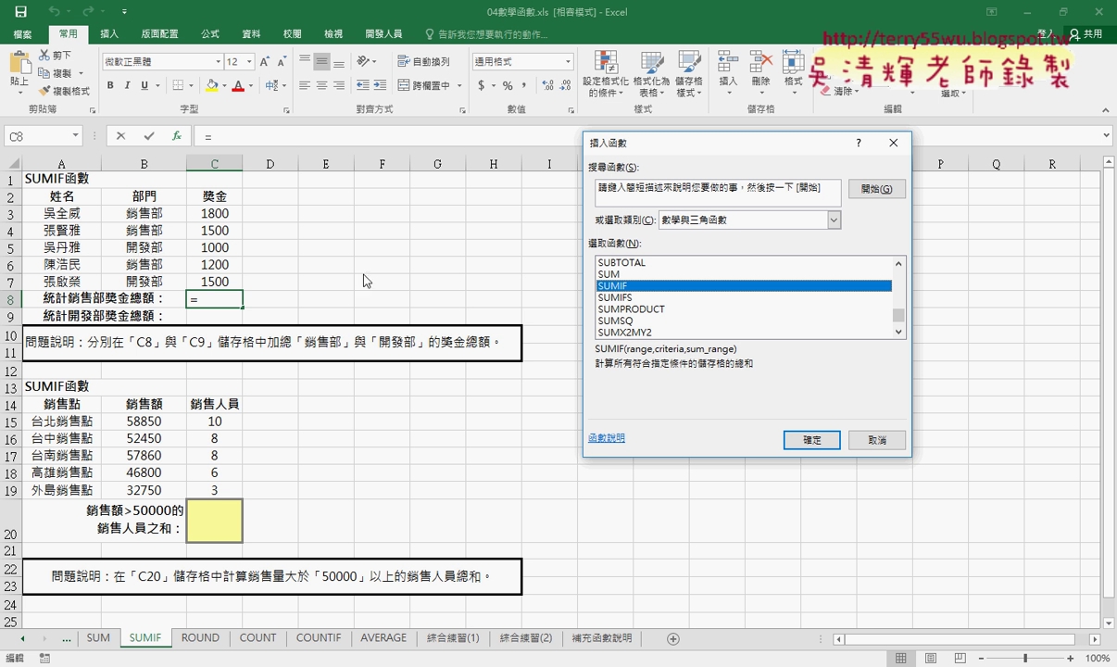
{"action": "left_click", "coordinate": [634, 298]}
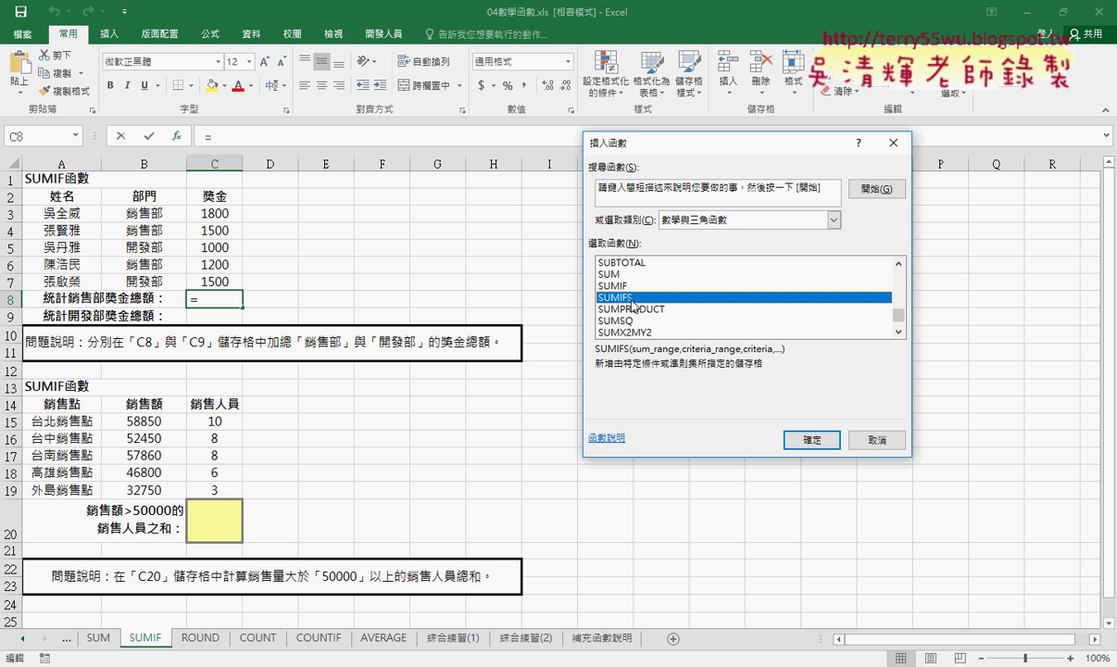
{"action": "left_click", "coordinate": [630, 290]}
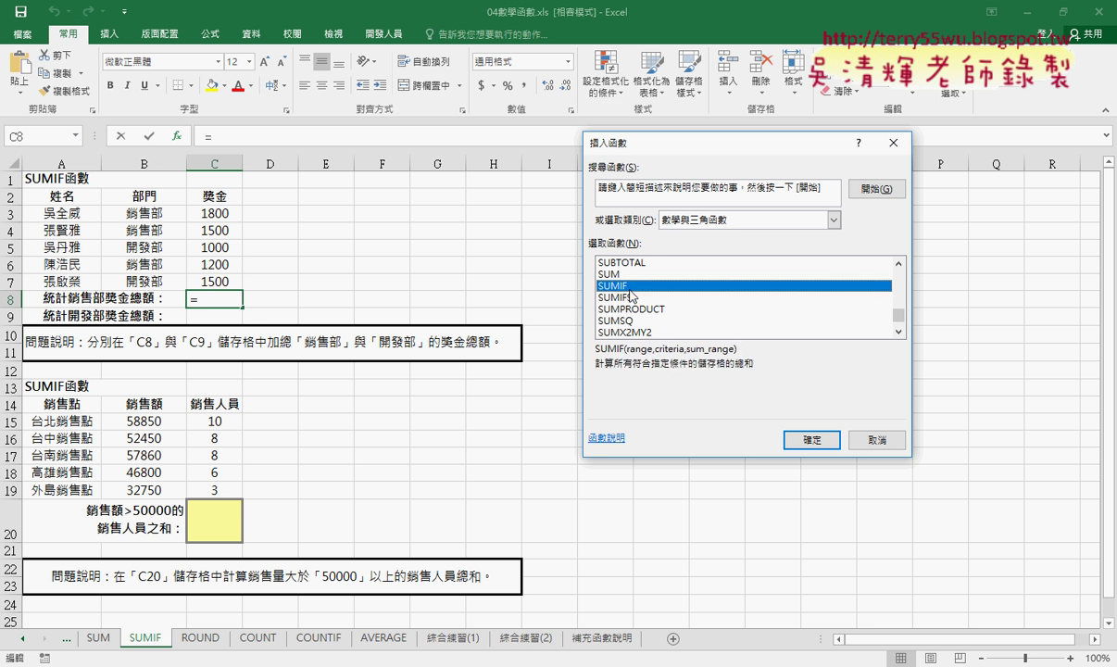
{"action": "left_click", "coordinate": [810, 440]}
Move the argument dialog left and annotate how 銷售部 links to the Criteria argument.
{"action": "left_click_drag", "start_coordinate": [631, 181], "coordinate": [375, 167]}
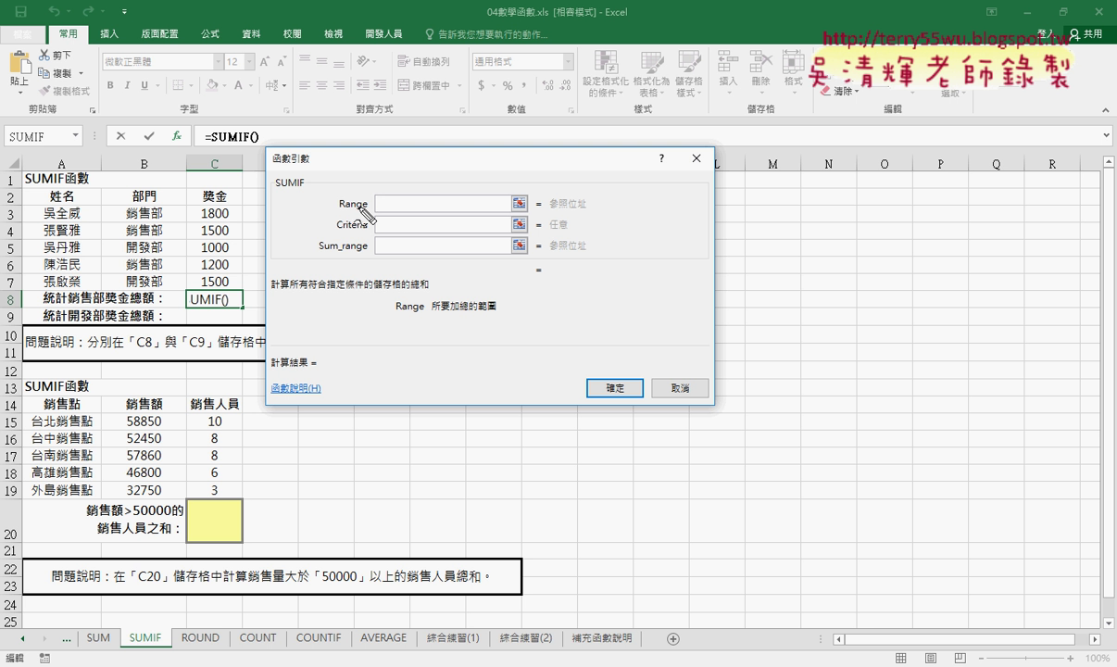
{"action": "mouse_move", "coordinate": [367, 233]}
{"action": "left_mouse_down"}
{"action": "mouse_move", "coordinate": [367, 197]}
{"action": "mouse_move", "coordinate": [346, 223]}
{"action": "mouse_move", "coordinate": [362, 212]}
{"action": "mouse_move", "coordinate": [366, 232]}
{"action": "left_mouse_up"}
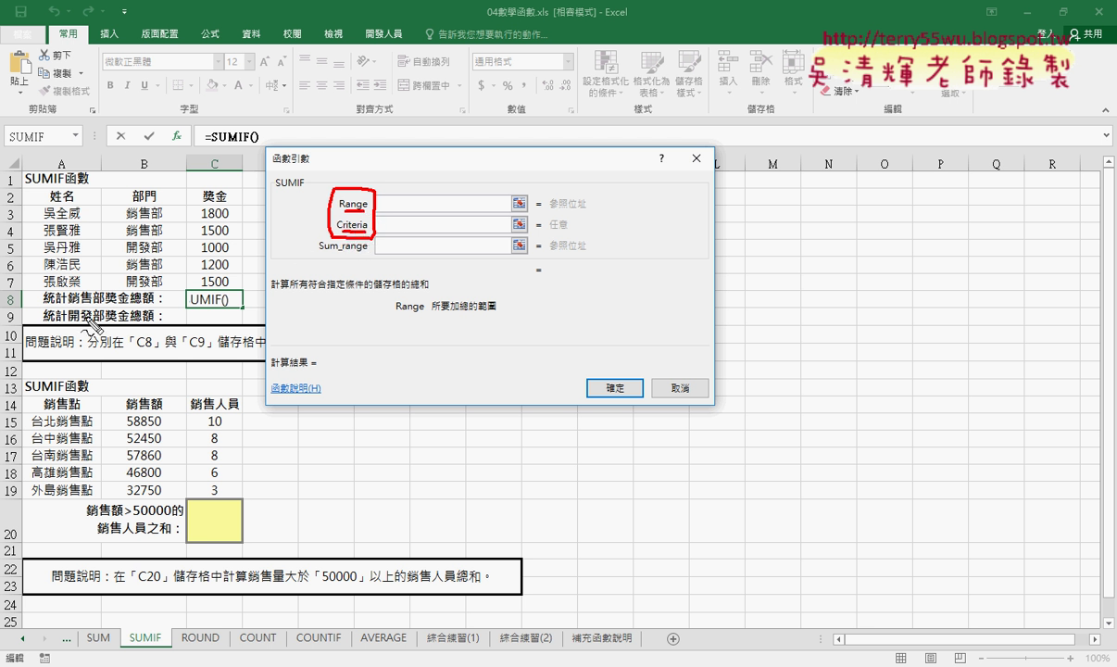
{"action": "mouse_move", "coordinate": [68, 306]}
{"action": "left_mouse_down"}
{"action": "mouse_move", "coordinate": [128, 307]}
{"action": "mouse_move", "coordinate": [87, 273]}
{"action": "mouse_move", "coordinate": [129, 227]}
{"action": "mouse_move", "coordinate": [417, 226]}
{"action": "mouse_move", "coordinate": [381, 226]}
{"action": "mouse_move", "coordinate": [424, 243]}
{"action": "left_mouse_up"}
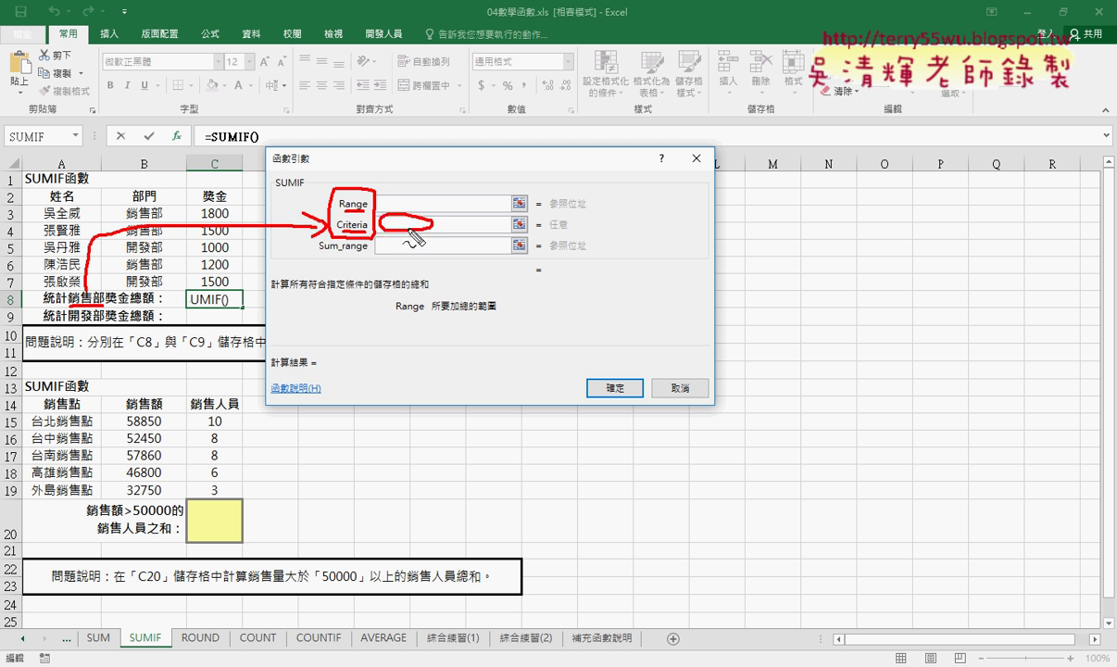
{"action": "key", "text": "Escape"}
Enter Criteria 銷售部, Range B3:B7 and Sum_range C3:C7, then confirm the formula.
{"action": "left_click", "coordinate": [409, 228]}
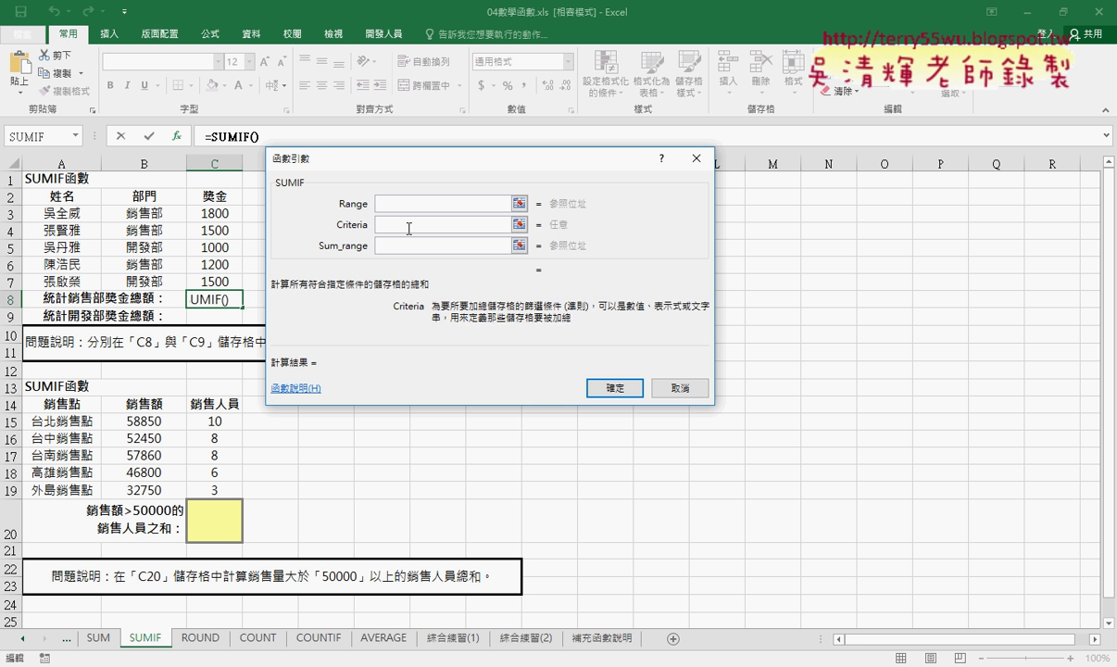
{"action": "type", "text": "銷售部"}
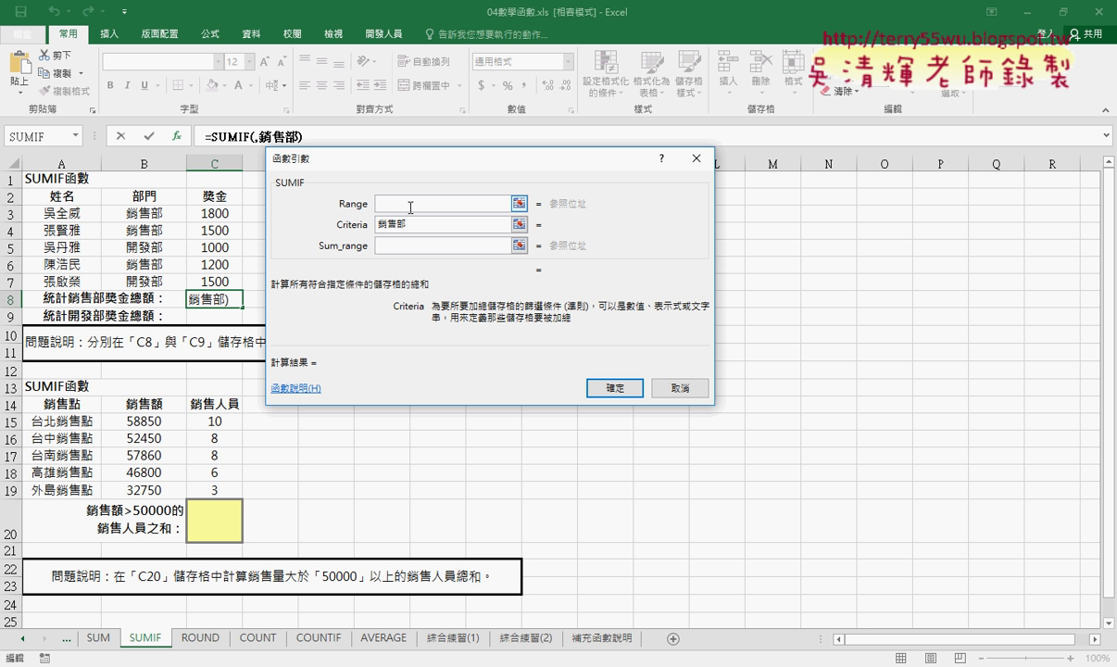
{"action": "left_click", "coordinate": [410, 208]}
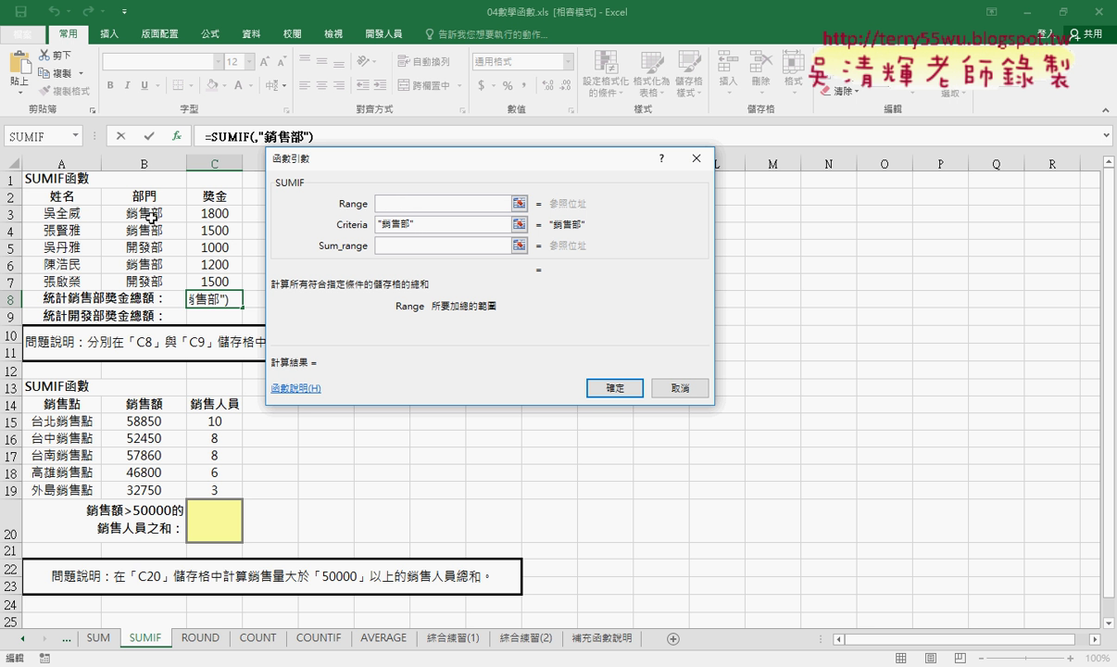
{"action": "left_click_drag", "start_coordinate": [153, 216], "coordinate": [158, 276]}
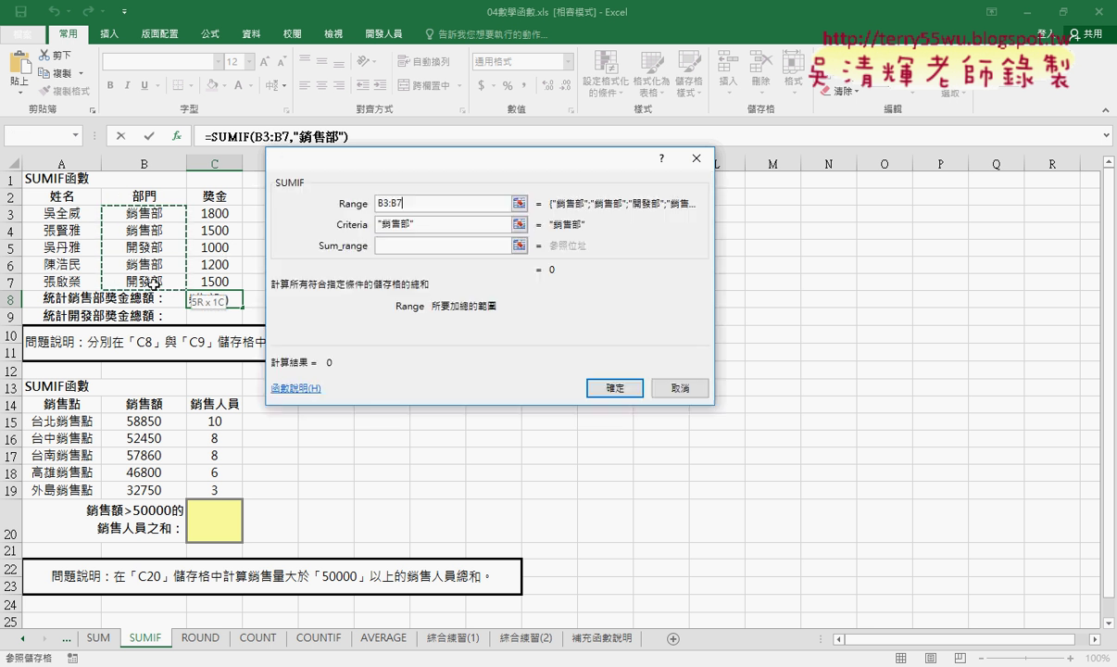
{"action": "left_click", "coordinate": [405, 248]}
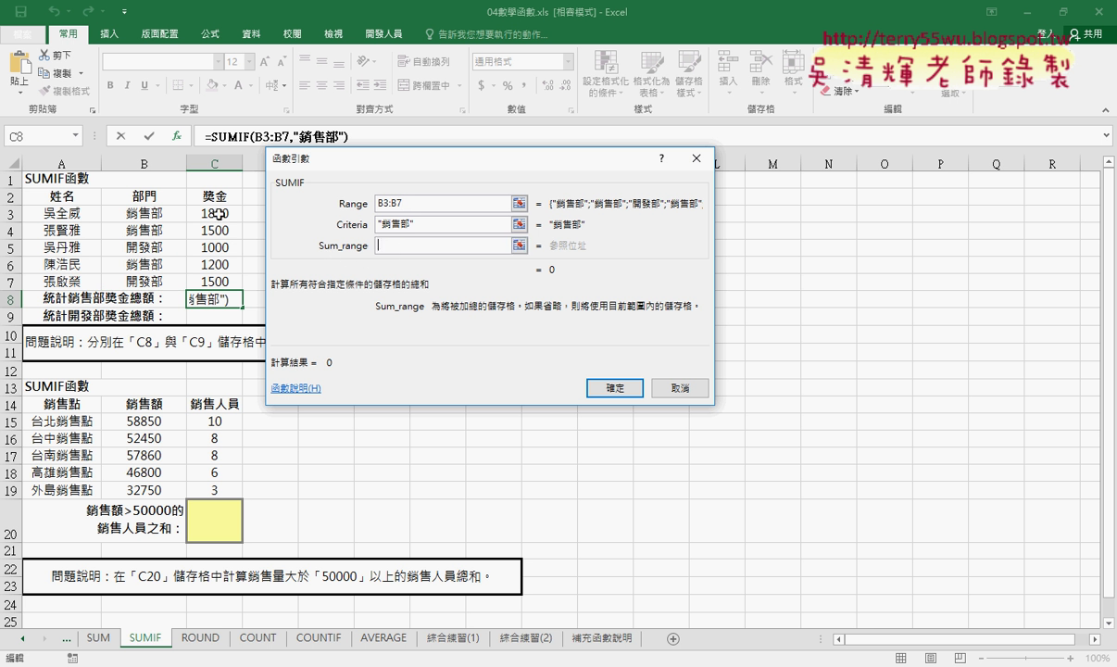
{"action": "left_click_drag", "start_coordinate": [214, 213], "coordinate": [218, 283]}
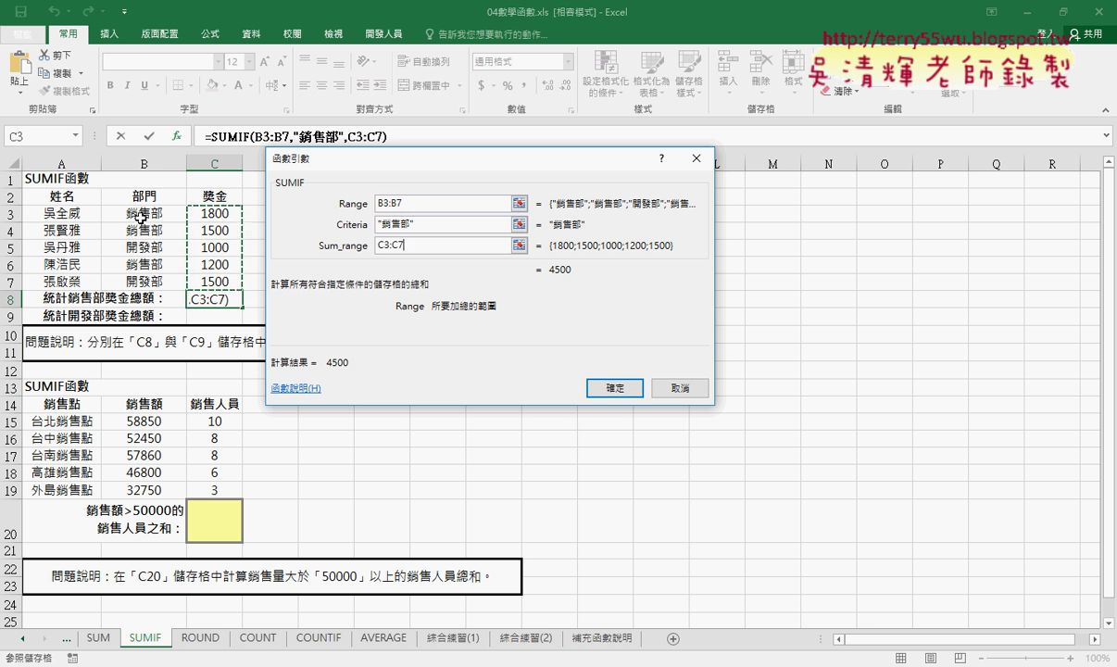
{"action": "left_click", "coordinate": [616, 389]}
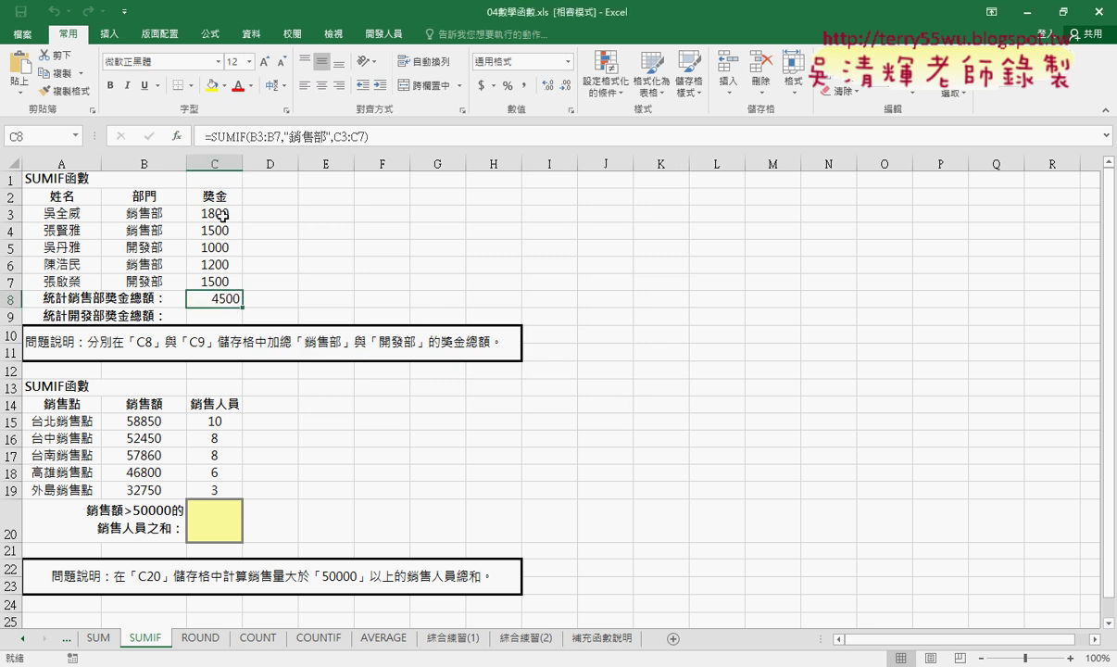
Copy the SUMIF formula text from C8's formula bar.
{"action": "key", "text": "Up"}
{"action": "key", "text": "Up"}
{"action": "key", "text": "Up"}
{"action": "key", "text": "Up"}
{"action": "key", "text": "Up"}
{"action": "key", "text": "Down"}
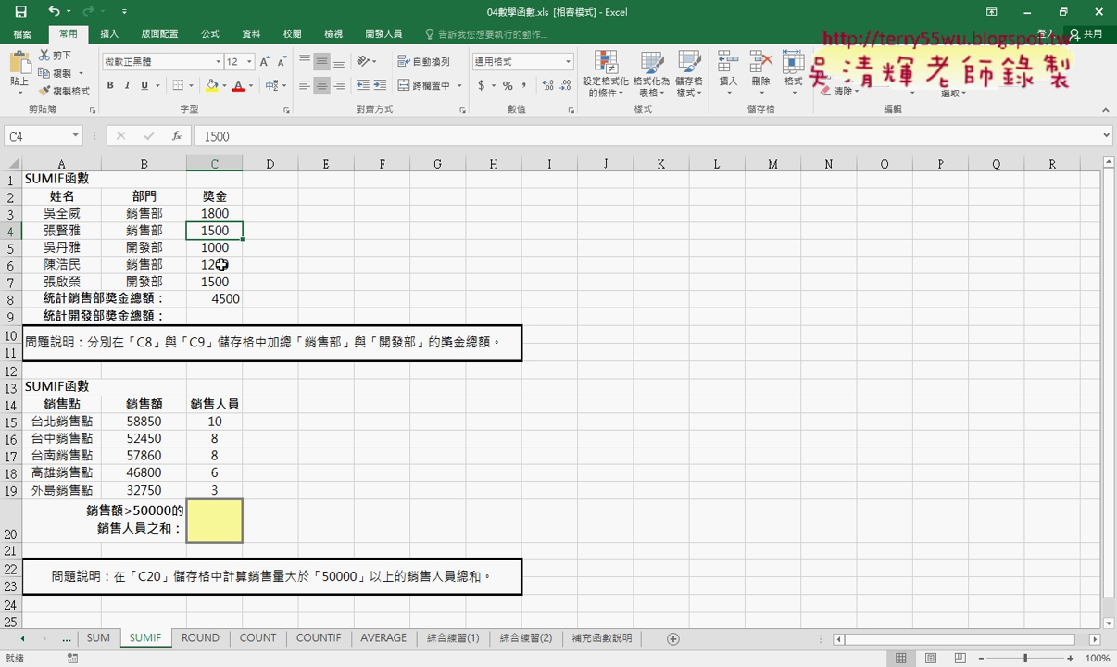
{"action": "key", "text": "Down"}
{"action": "key", "text": "Down"}
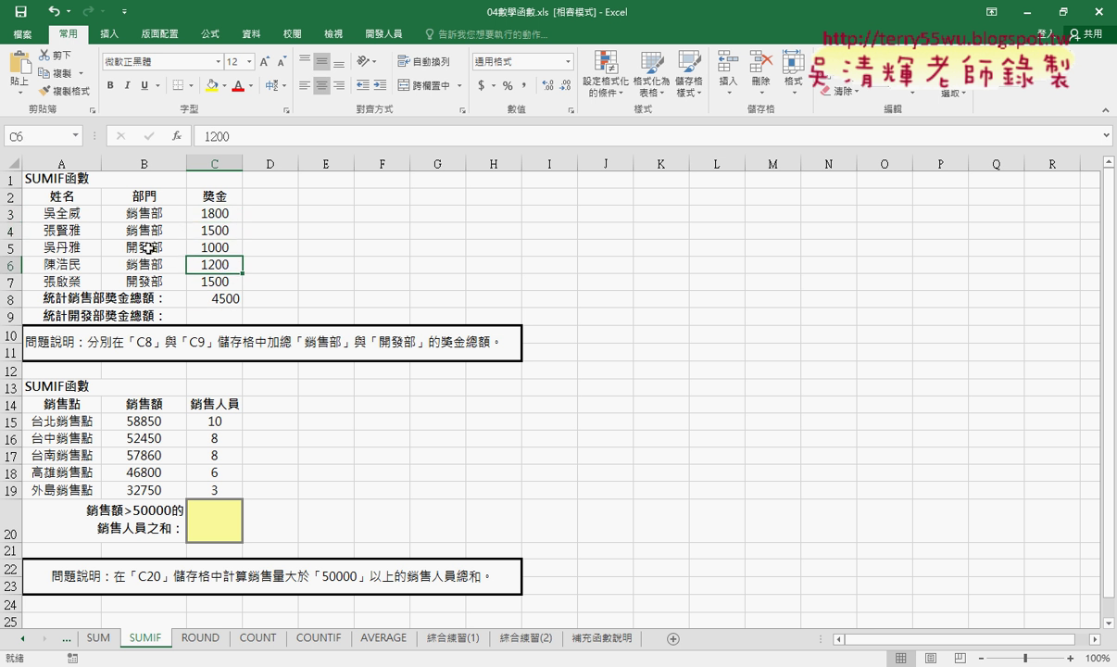
{"action": "left_click", "coordinate": [140, 244]}
{"action": "left_click", "coordinate": [213, 297]}
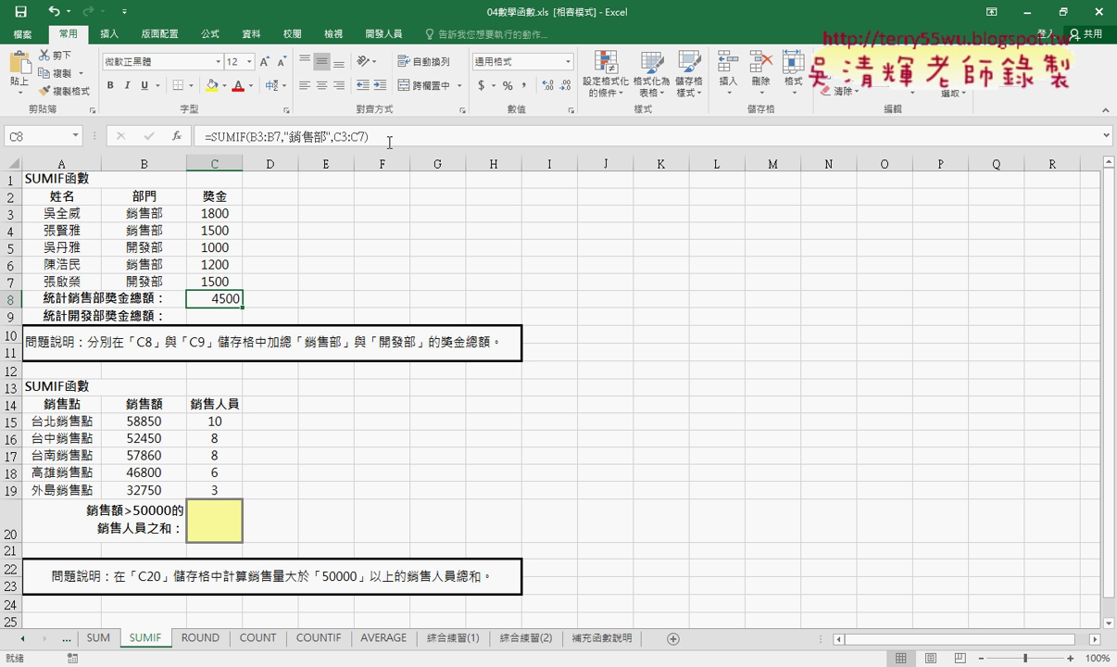
{"action": "left_click_drag", "start_coordinate": [367, 136], "coordinate": [204, 135]}
{"action": "right_click", "coordinate": [321, 139]}
{"action": "left_click", "coordinate": [331, 166]}
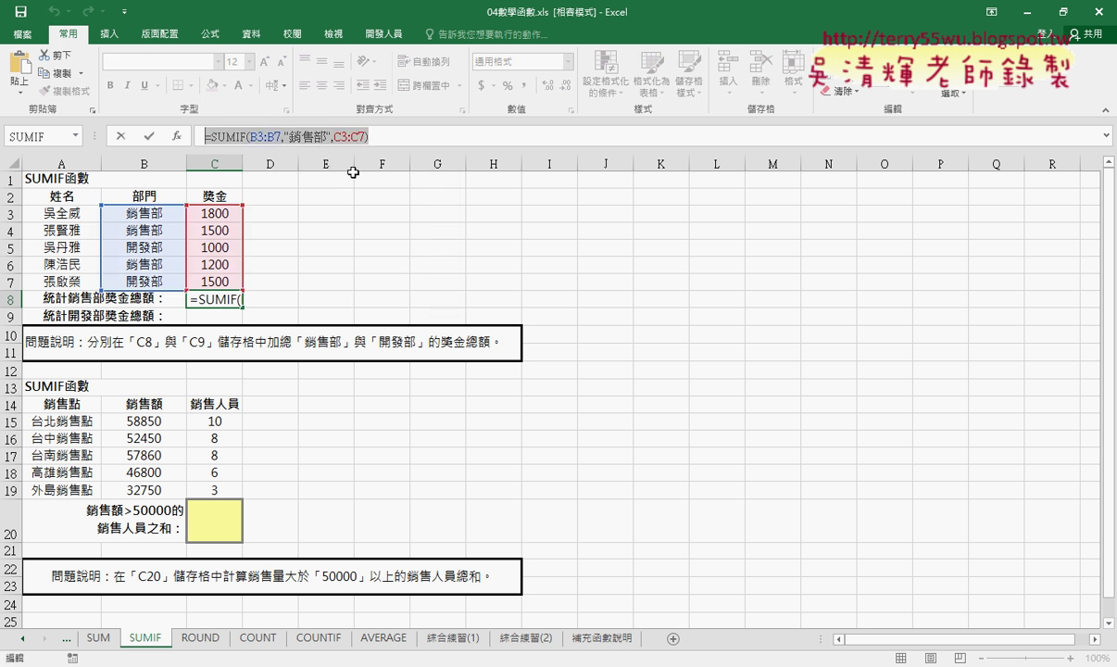
{"action": "left_click", "coordinate": [119, 139]}
Paste the formula into C9, changing the criterion to 開發部 so it shows 2500.
{"action": "left_click", "coordinate": [213, 315]}
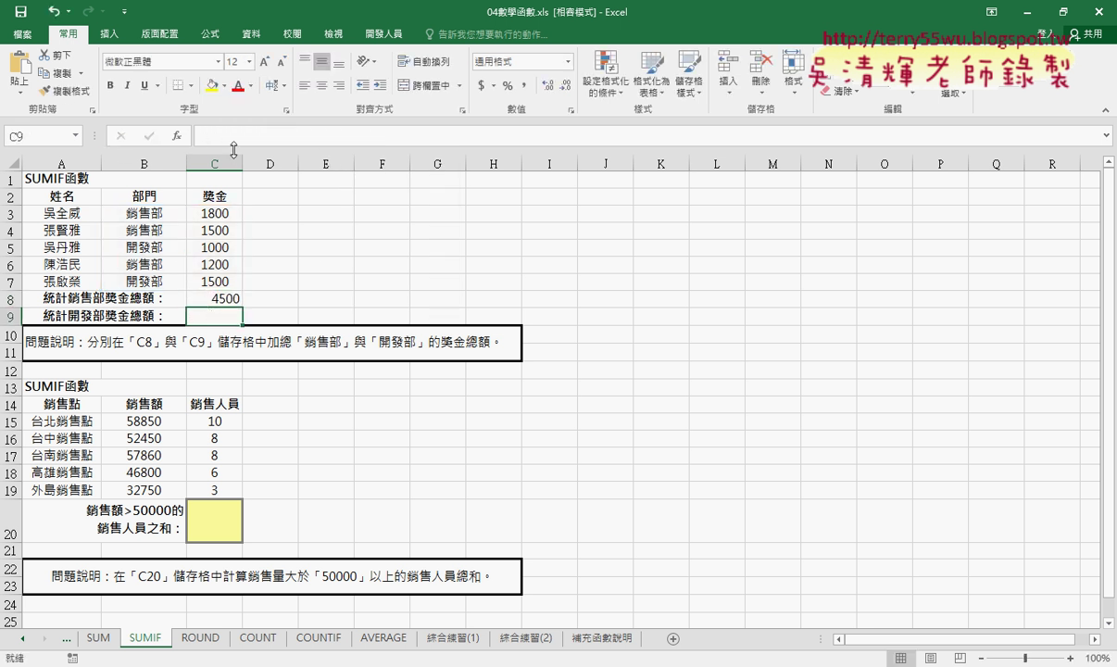
{"action": "right_click", "coordinate": [229, 135]}
{"action": "left_click", "coordinate": [266, 200]}
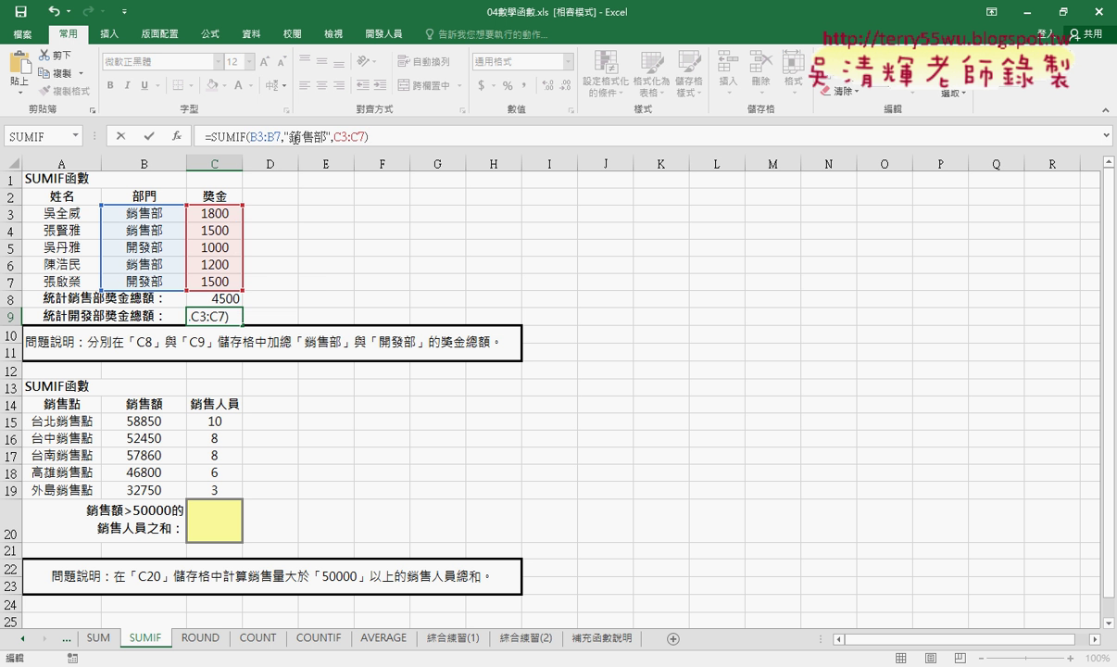
{"action": "left_click_drag", "start_coordinate": [288, 137], "coordinate": [313, 136]}
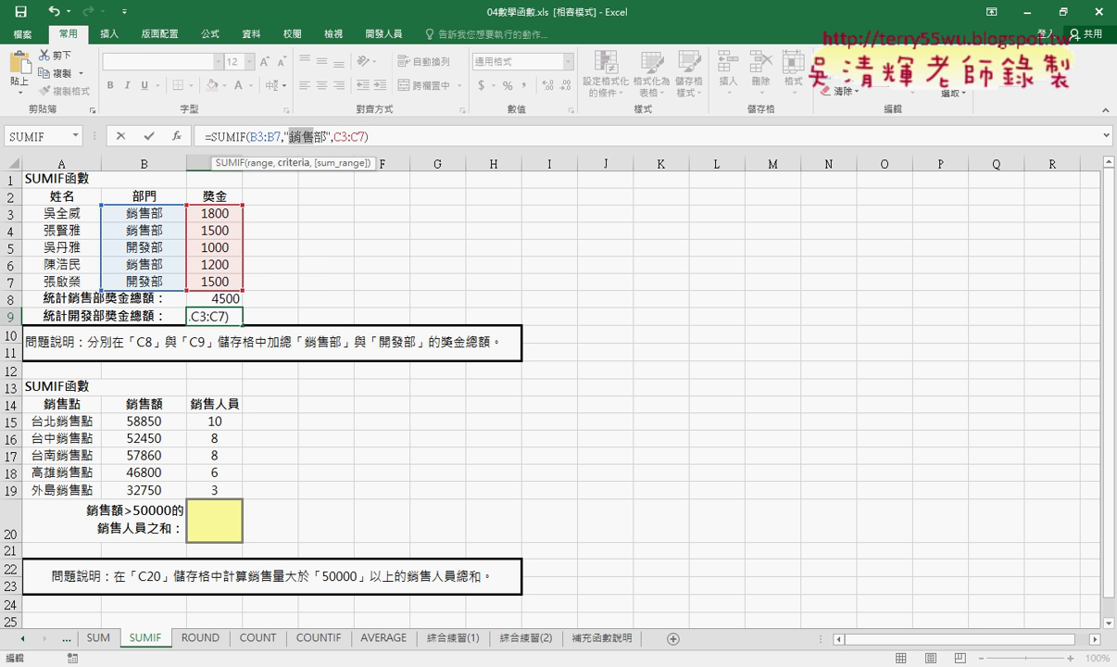
{"action": "type", "text": "開"}
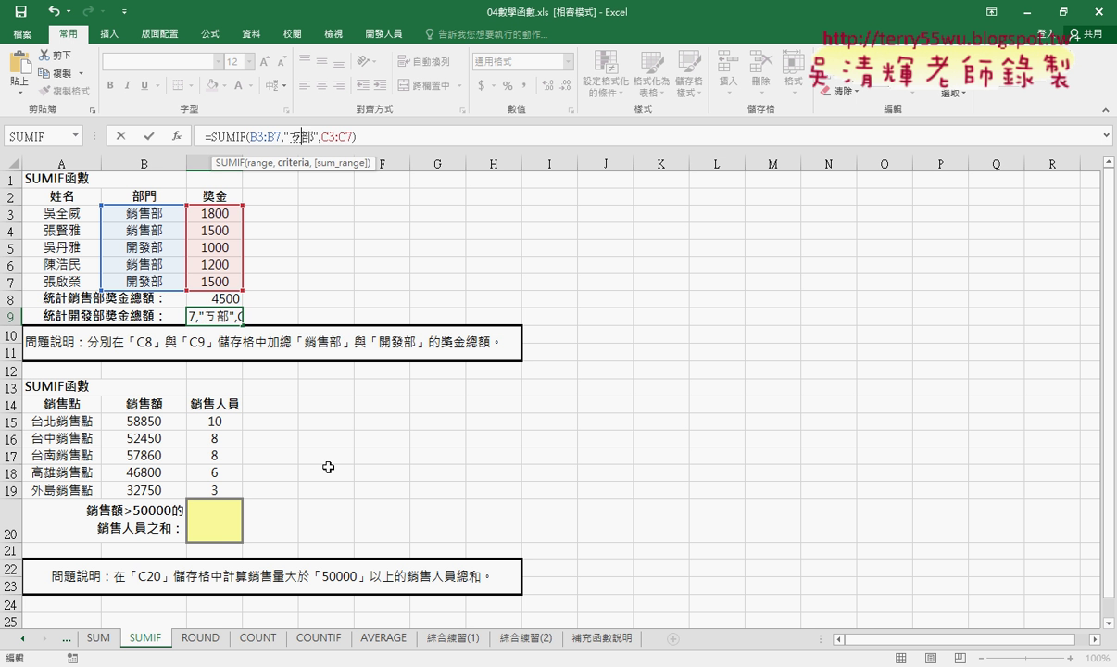
{"action": "type", "text": "ㄈㄚ"}
{"action": "key", "text": "space"}
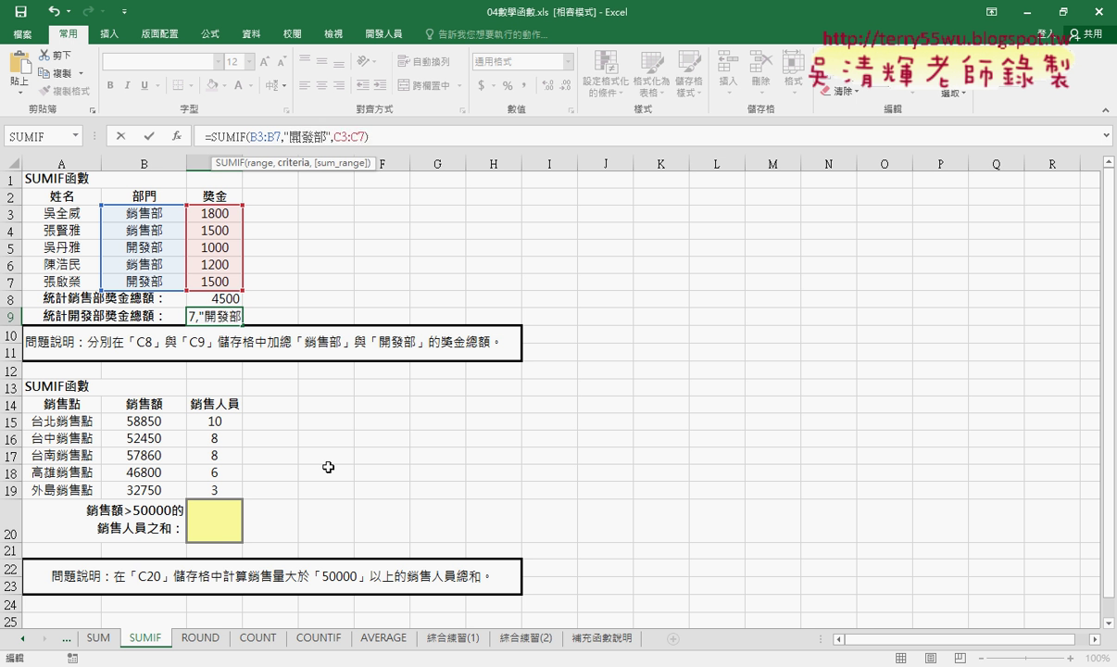
{"action": "left_click", "coordinate": [149, 137]}
{"action": "left_click_drag", "start_coordinate": [211, 286], "coordinate": [223, 315]}
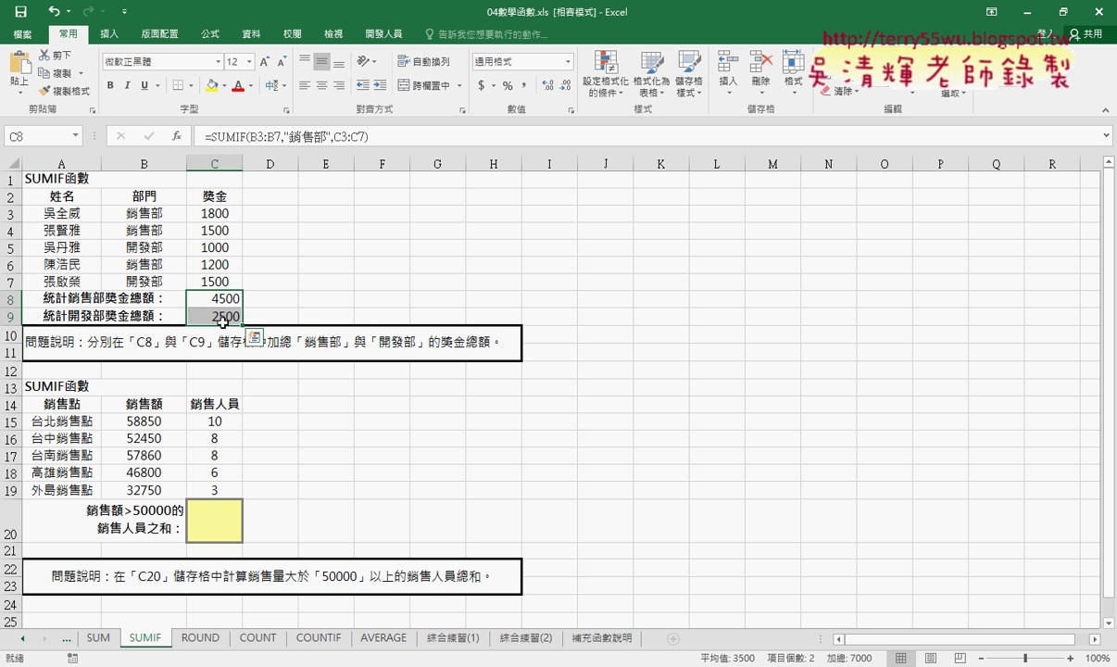
Select the bonus table A2:C7 and temporarily mark it and the PivotTable button in red.
{"action": "left_click", "coordinate": [116, 35]}
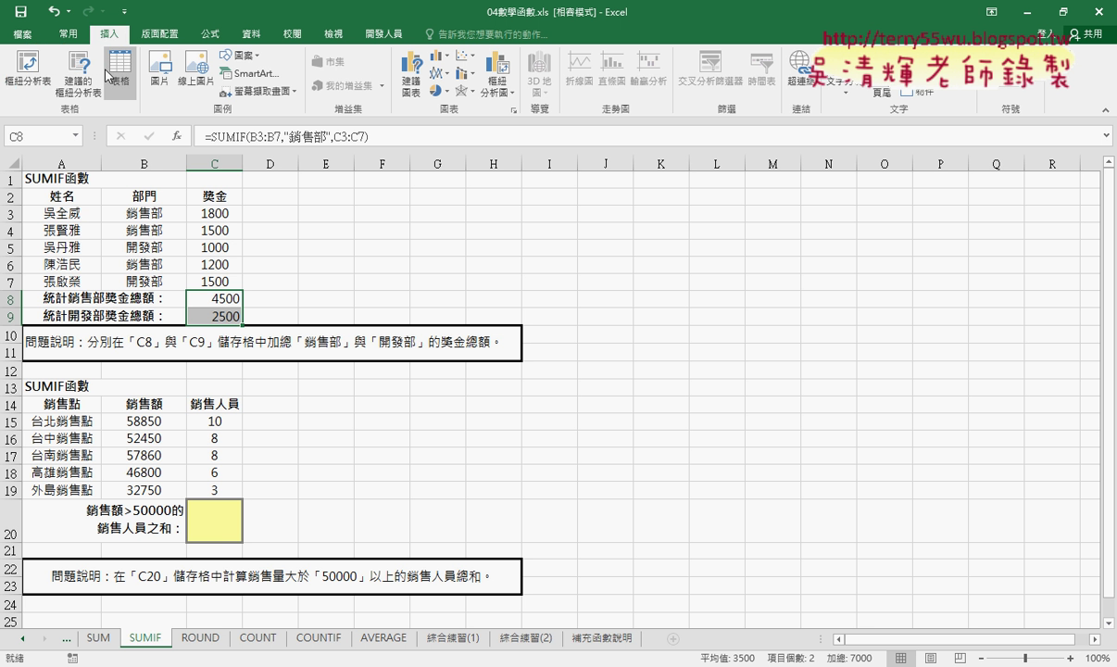
{"action": "left_click", "coordinate": [326, 296]}
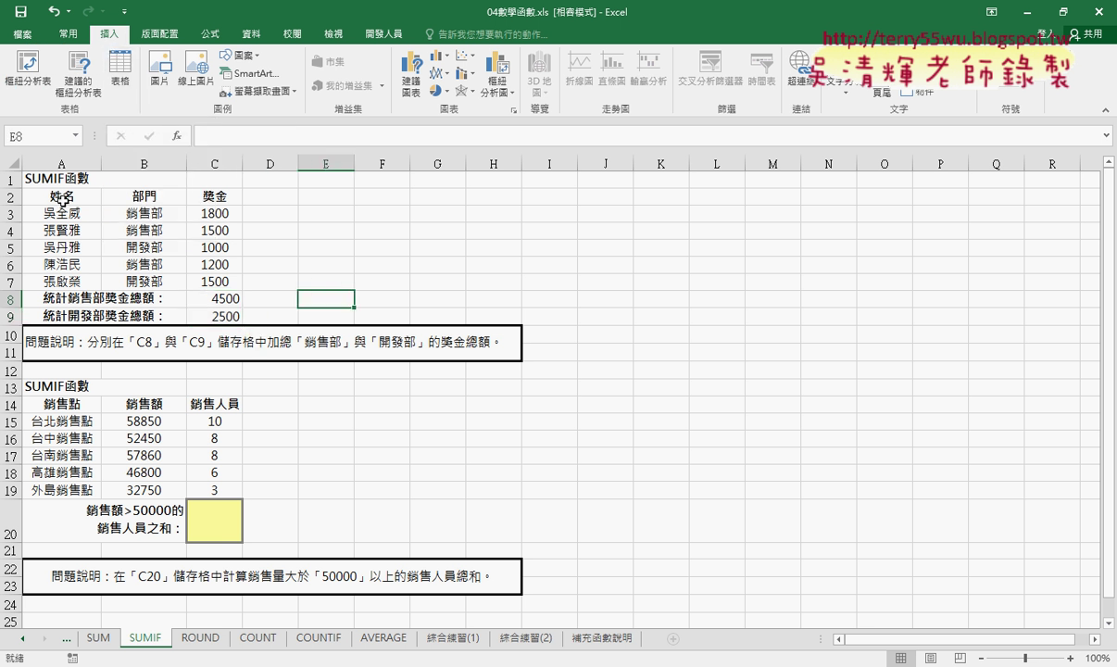
{"action": "left_click_drag", "start_coordinate": [62, 199], "coordinate": [209, 287]}
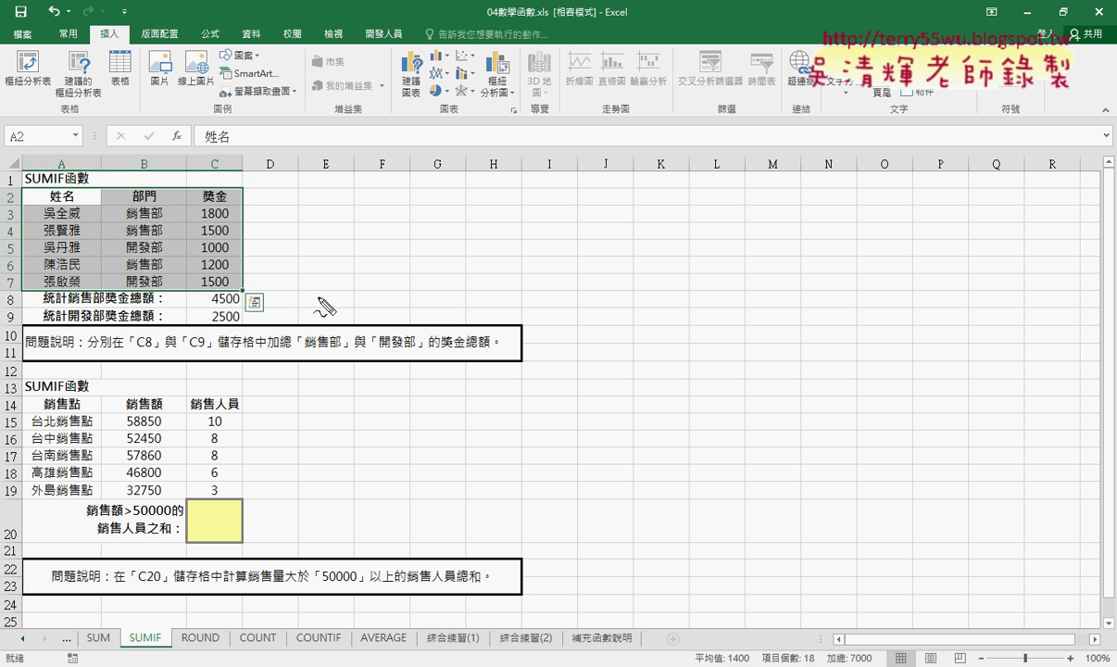
{"action": "left_click_drag", "start_coordinate": [20, 188], "coordinate": [14, 293]}
{"action": "left_click_drag", "start_coordinate": [26, 183], "coordinate": [16, 295]}
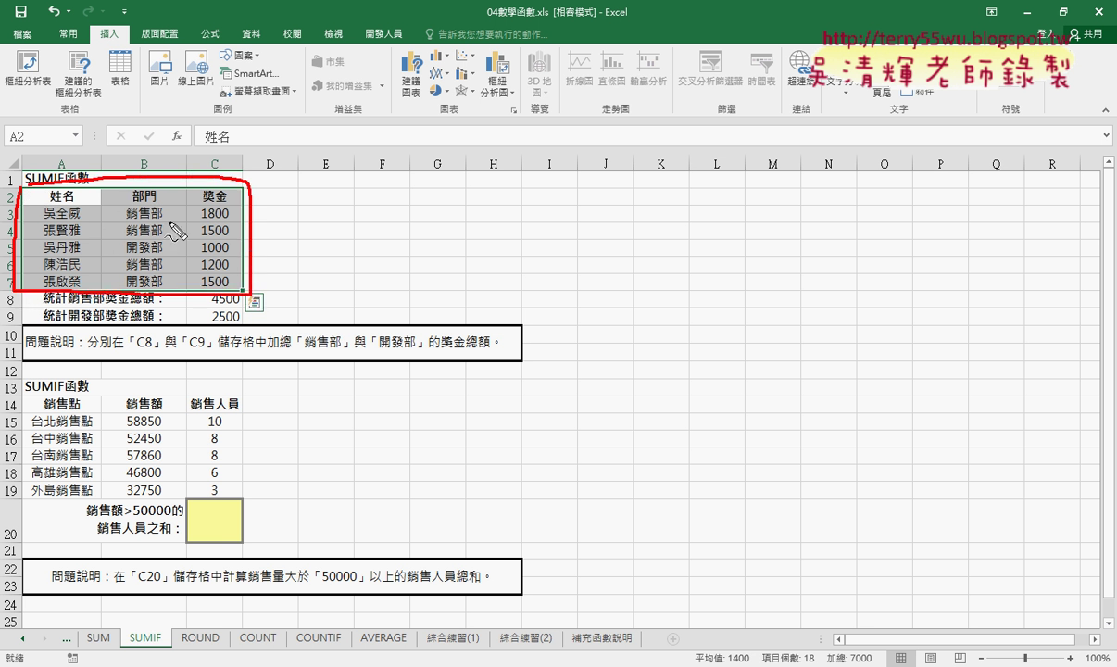
{"action": "left_click_drag", "start_coordinate": [111, 182], "coordinate": [37, 89]}
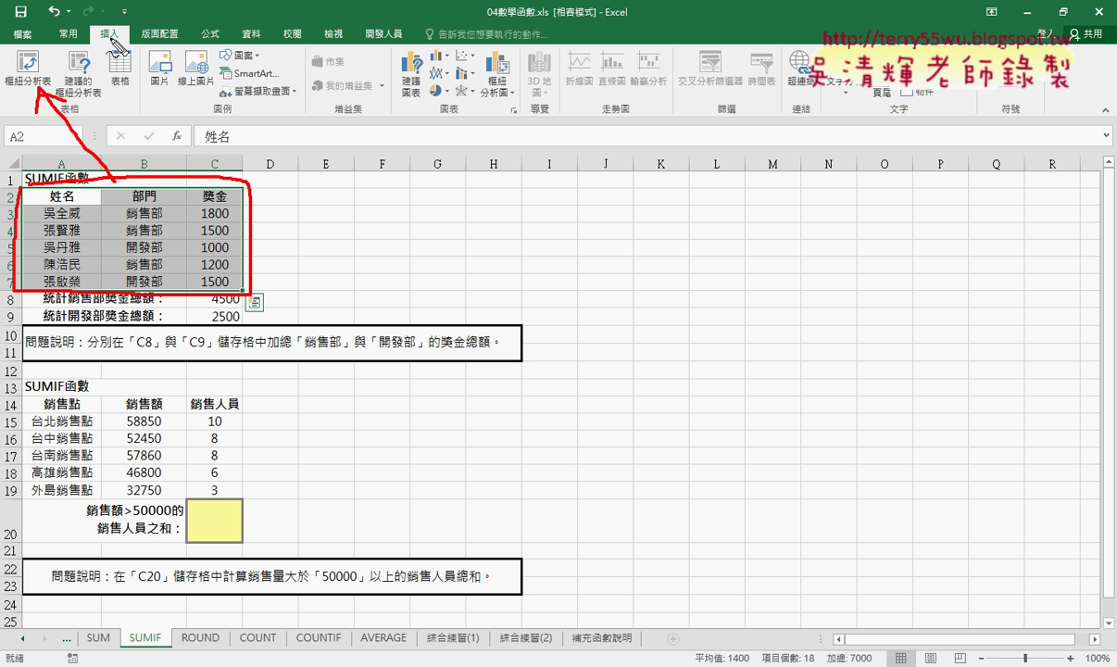
{"action": "left_click_drag", "start_coordinate": [116, 28], "coordinate": [103, 26]}
{"action": "key", "text": "Escape"}
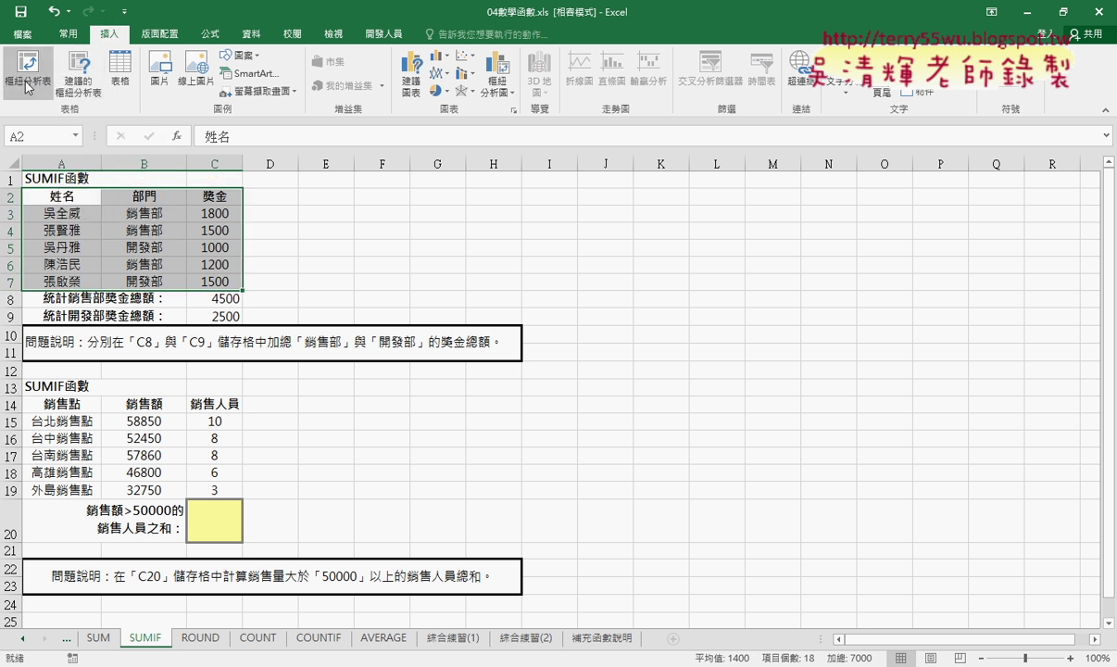
Create a pivot table on a new sheet with 部門 as rows and 獎金 as summed values.
{"action": "left_click", "coordinate": [28, 83]}
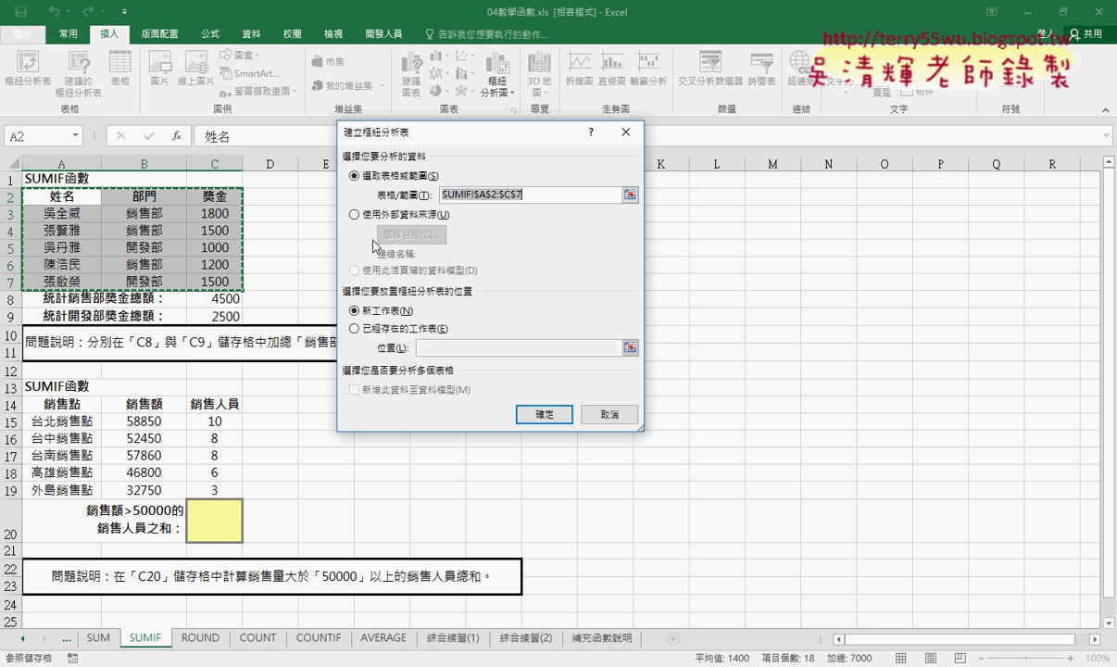
{"action": "left_click", "coordinate": [544, 413]}
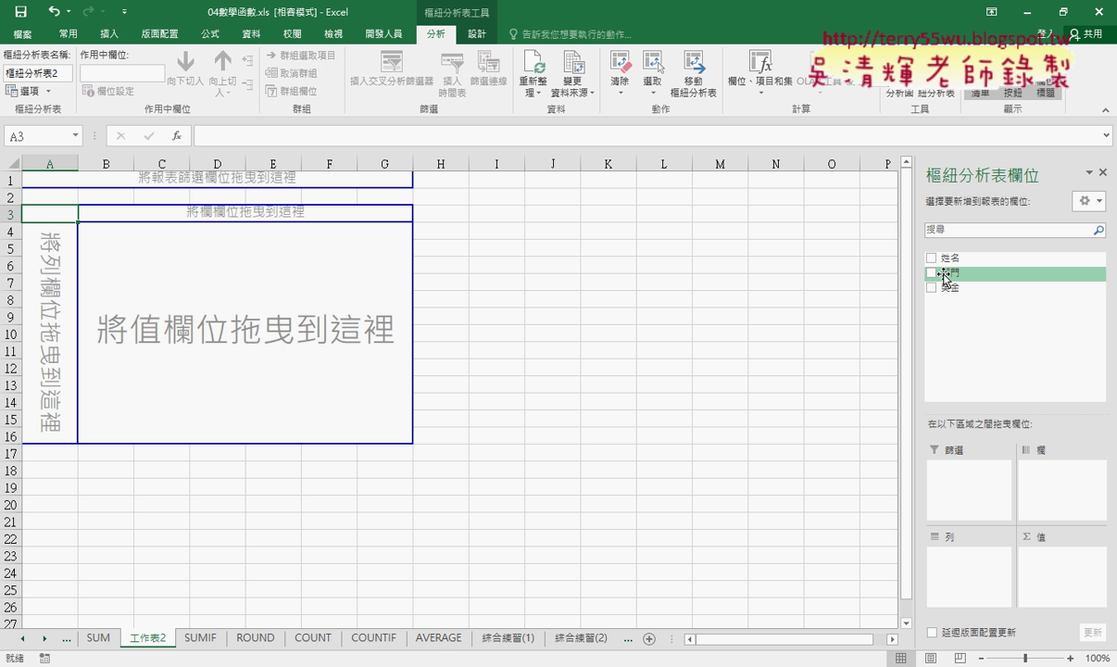
{"action": "left_click_drag", "start_coordinate": [949, 272], "coordinate": [931, 556]}
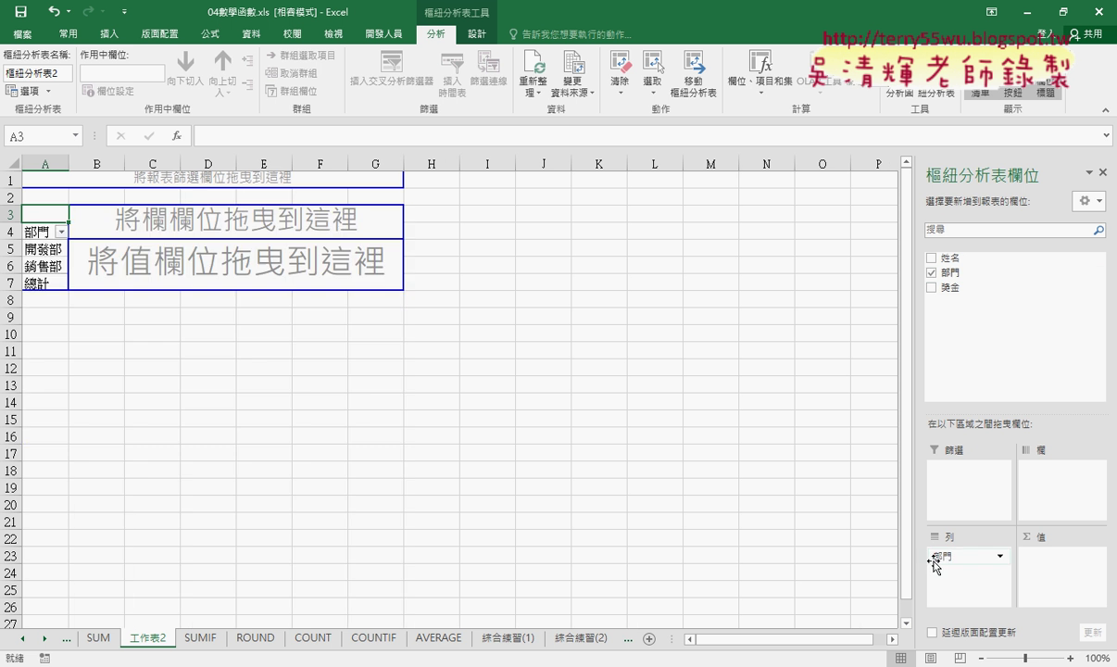
{"action": "left_click_drag", "start_coordinate": [950, 287], "coordinate": [1060, 568]}
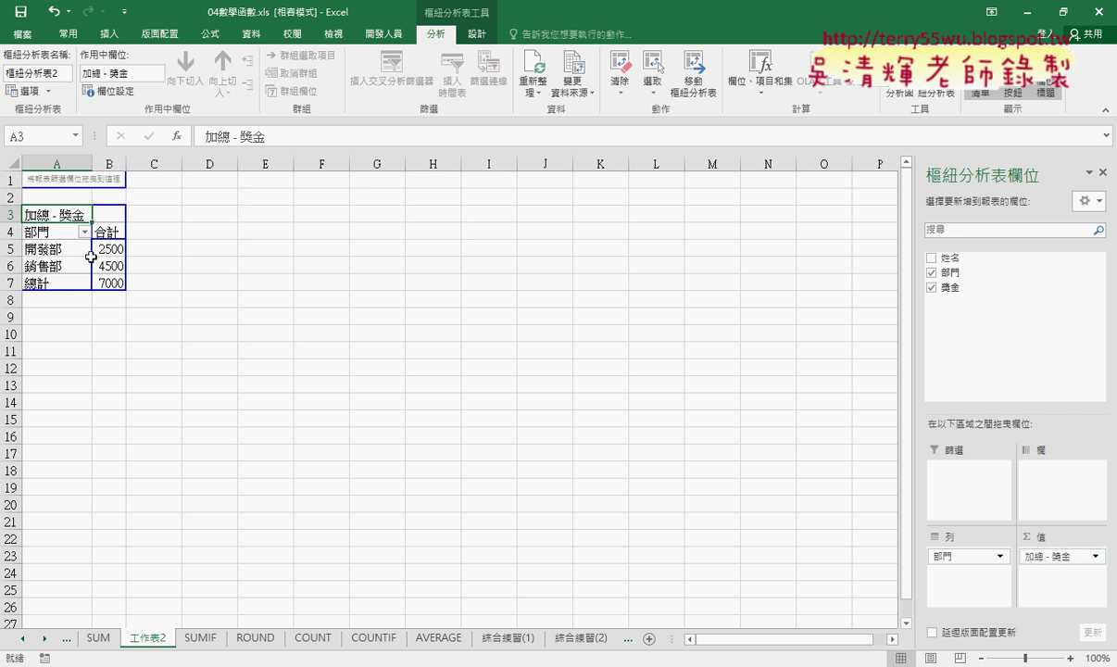
Check the pivot totals: 開發部 2500, 銷售部 4500 and 總計 7000.
{"action": "left_click_drag", "start_coordinate": [55, 248], "coordinate": [55, 265]}
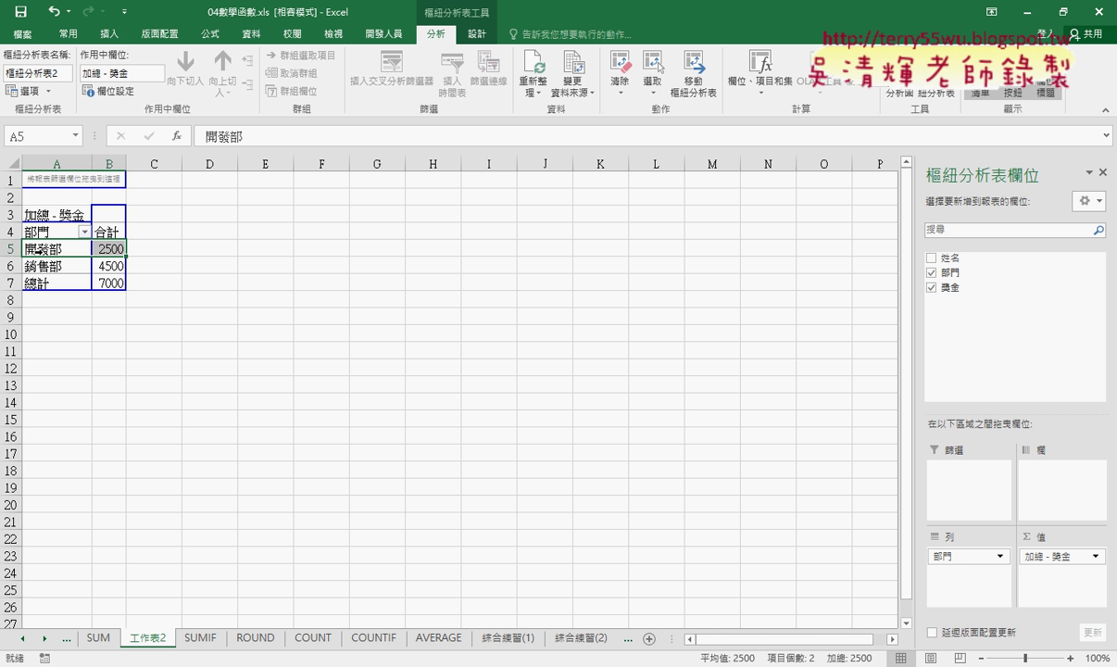
{"action": "left_click", "coordinate": [54, 281]}
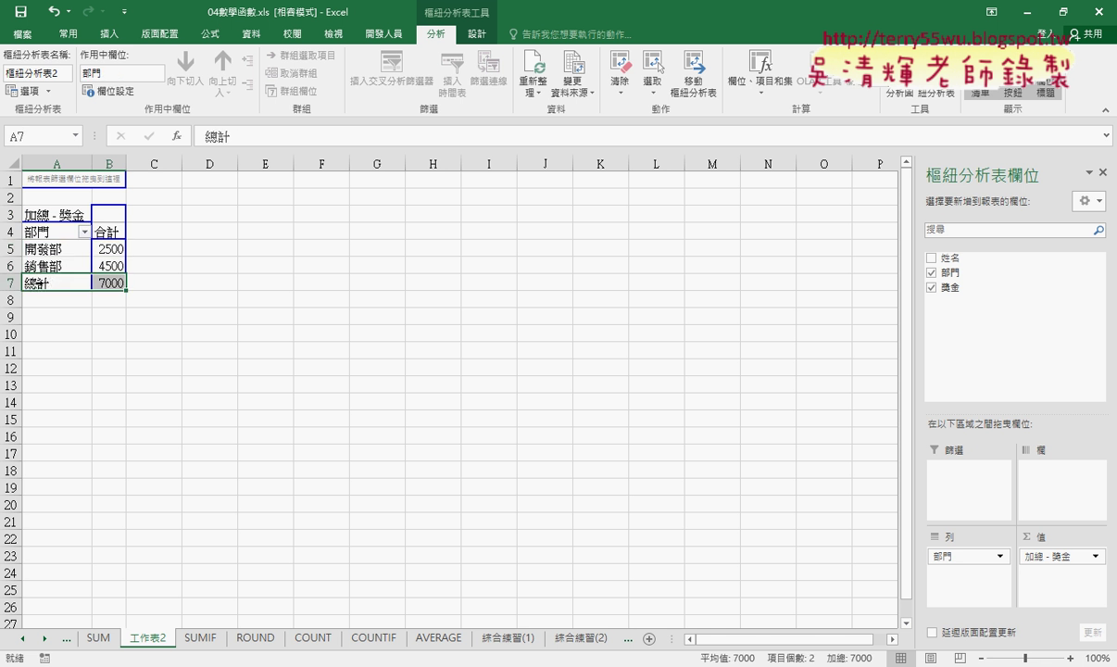
{"action": "left_click", "coordinate": [57, 282]}
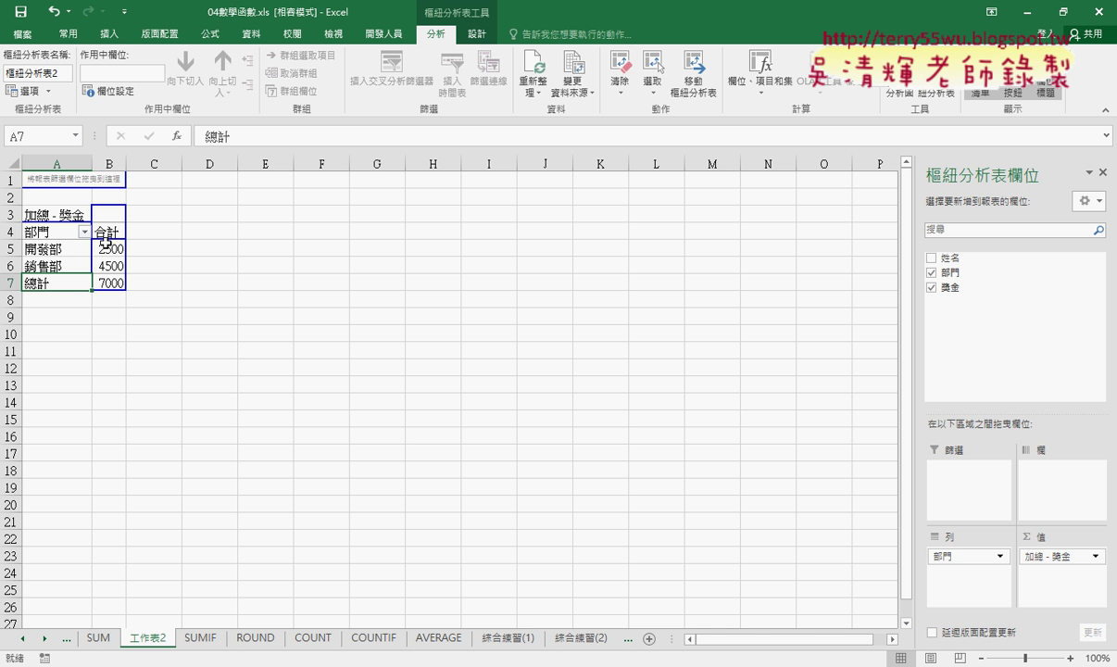
{"action": "mouse_move", "coordinate": [108, 248]}
{"action": "left_mouse_down"}
{"action": "mouse_move", "coordinate": [111, 265]}
{"action": "mouse_move", "coordinate": [50, 275]}
{"action": "left_mouse_up"}
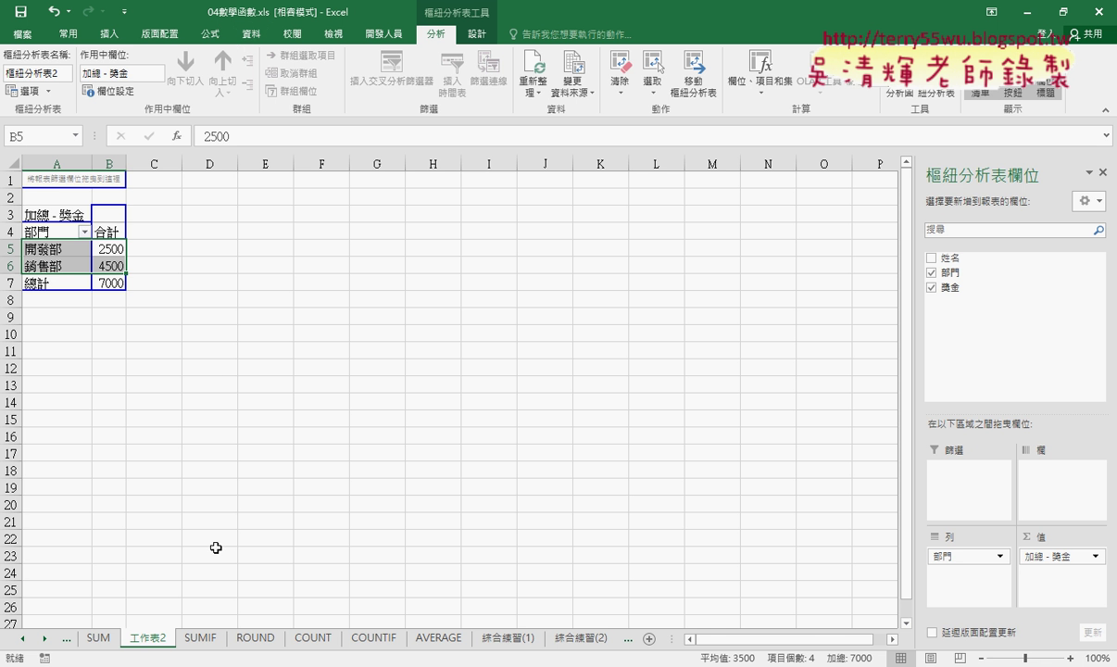
Delete the 工作表2 pivot-table sheet.
{"action": "left_click", "coordinate": [99, 637]}
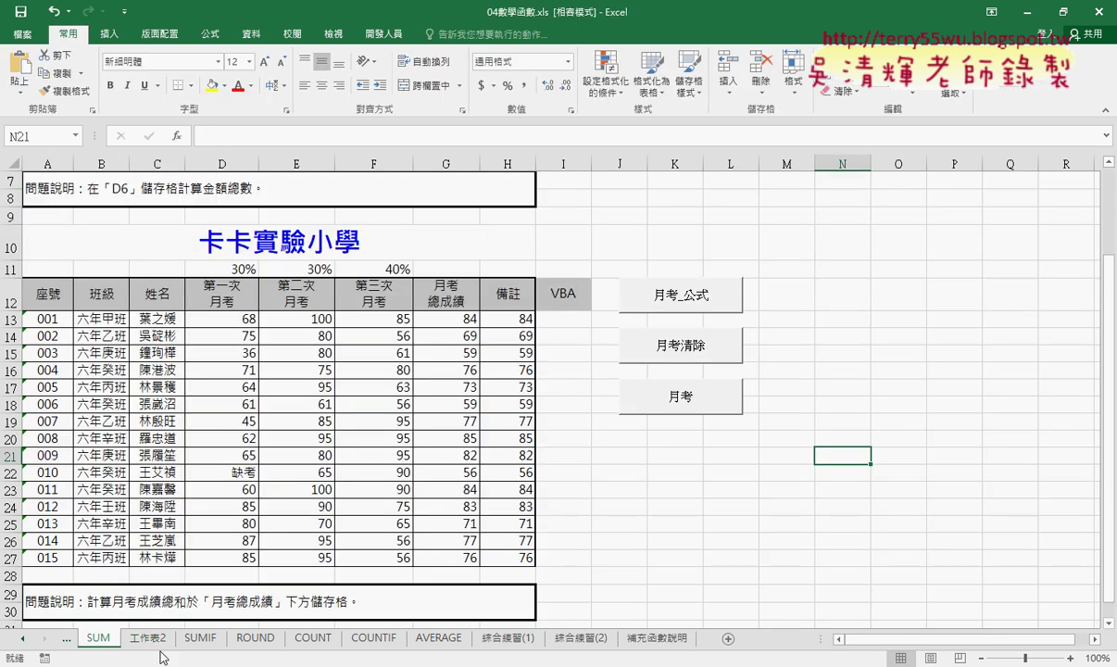
{"action": "left_click", "coordinate": [147, 637]}
{"action": "right_click", "coordinate": [150, 637]}
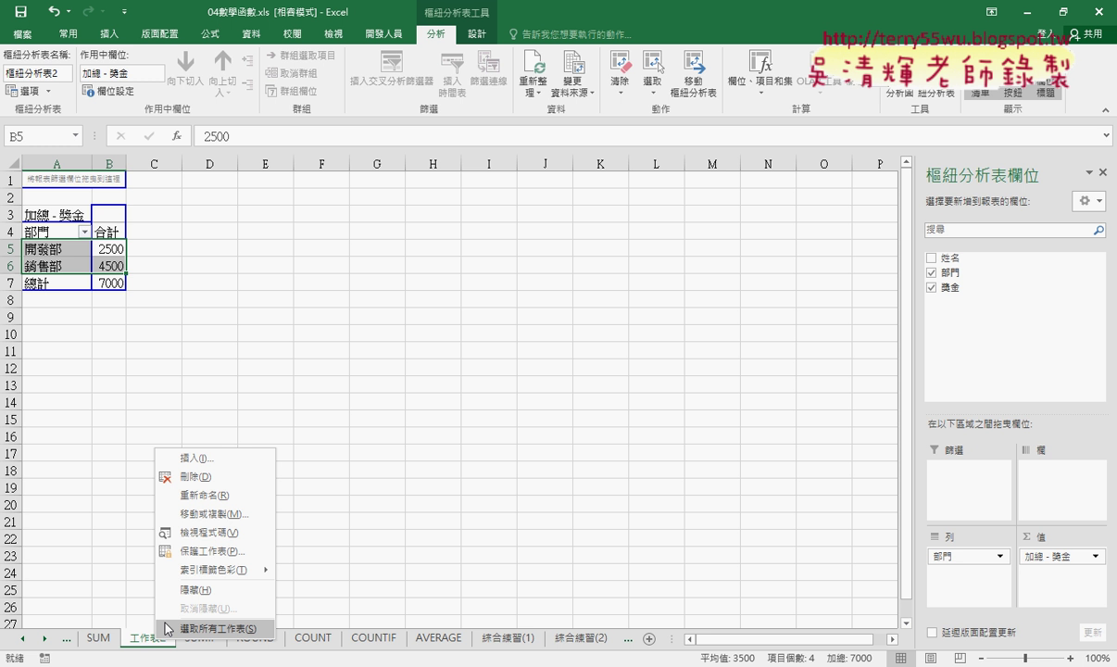
{"action": "left_click", "coordinate": [205, 484]}
{"action": "left_click", "coordinate": [516, 418]}
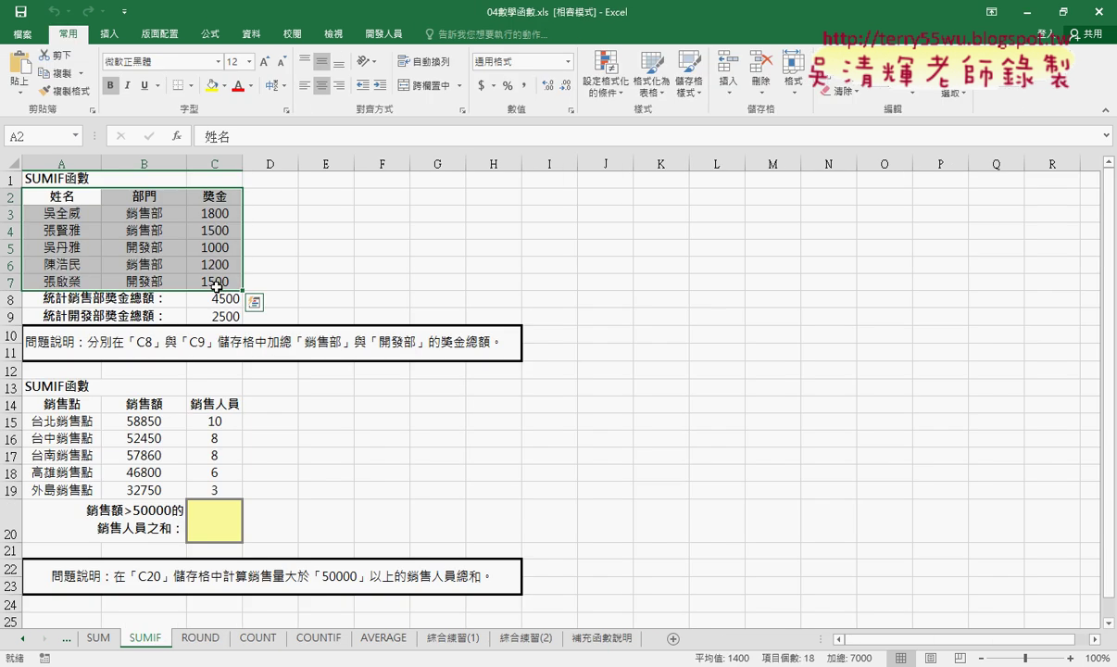
Review the SUMIF formulas in C8 (4500) and C9 (2500).
{"action": "left_click", "coordinate": [109, 33]}
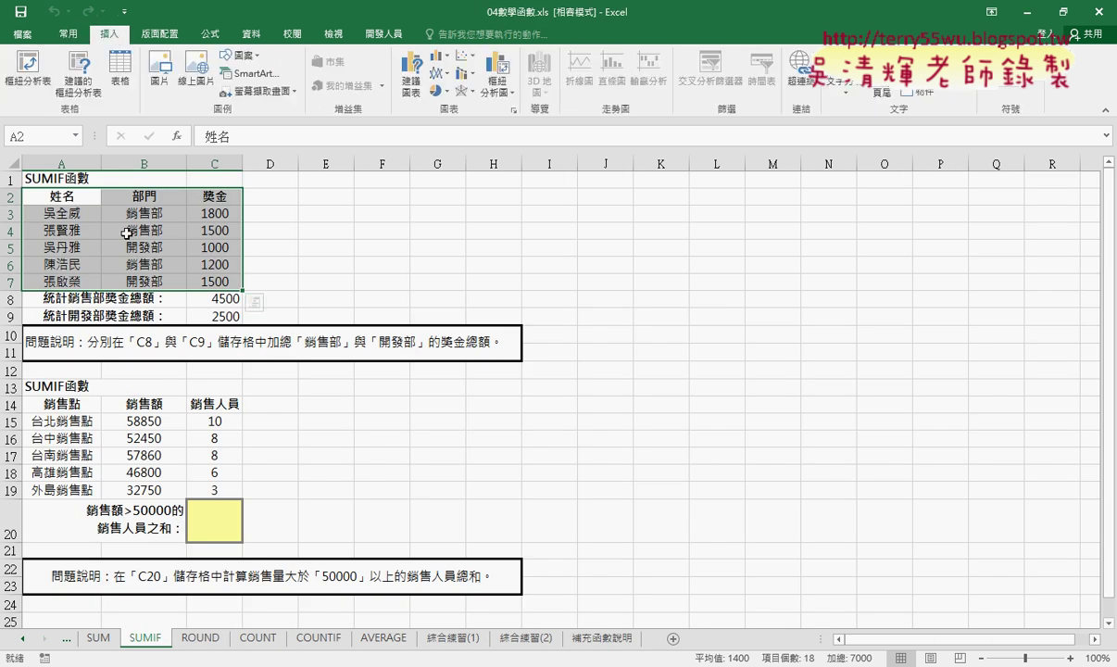
{"action": "left_click", "coordinate": [201, 283]}
{"action": "left_click", "coordinate": [214, 310]}
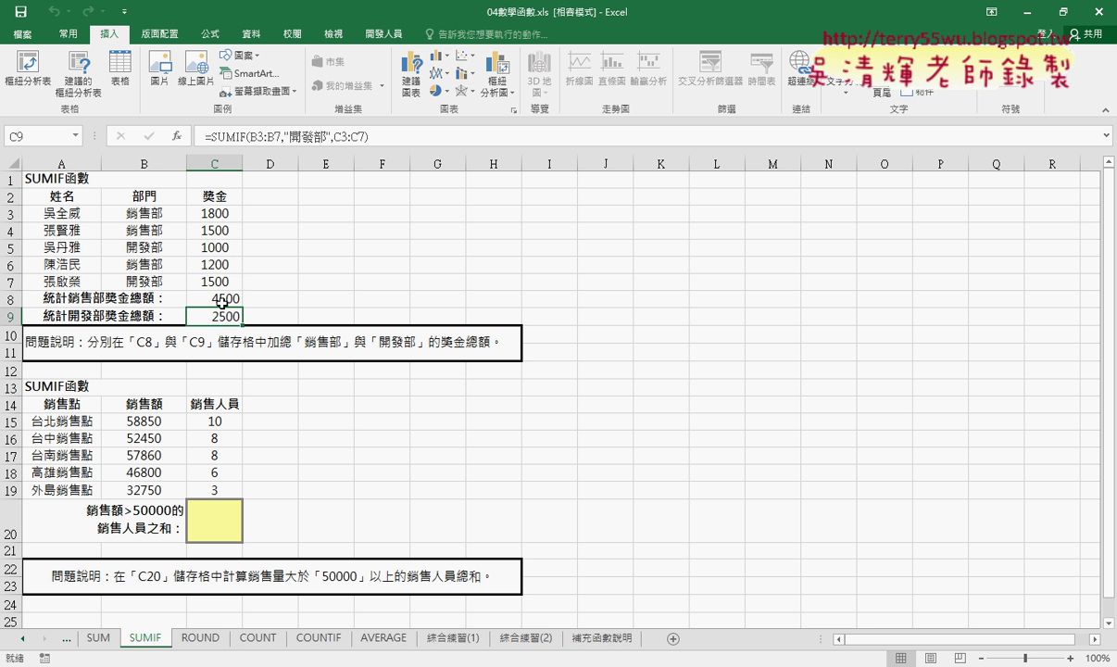
{"action": "left_click", "coordinate": [222, 299]}
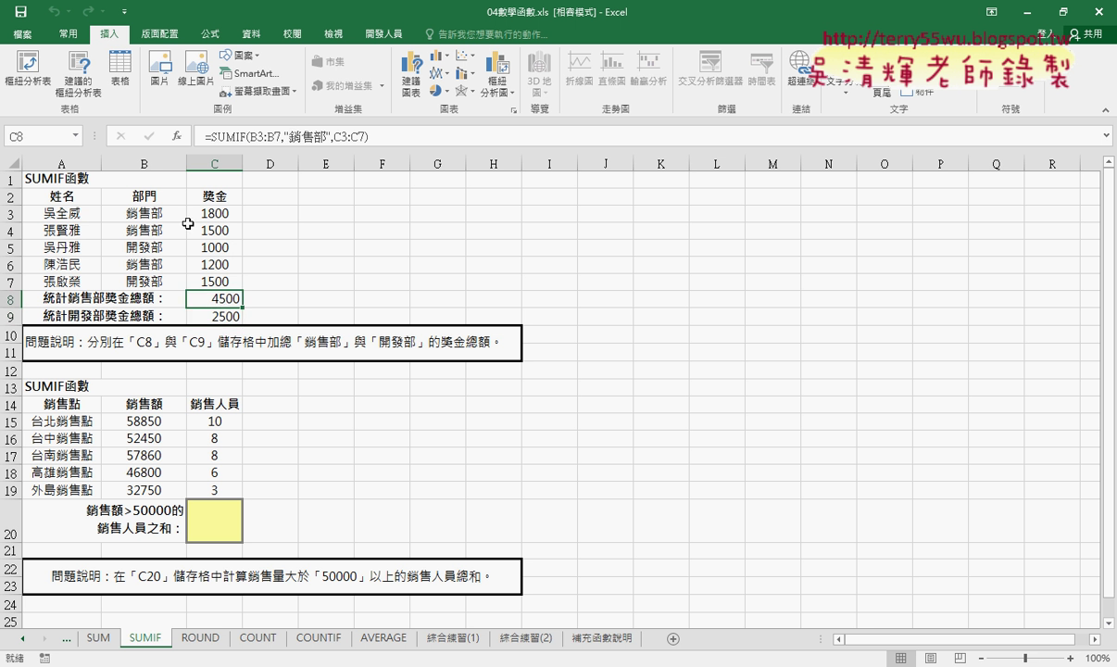
{"action": "left_click", "coordinate": [34, 84]}
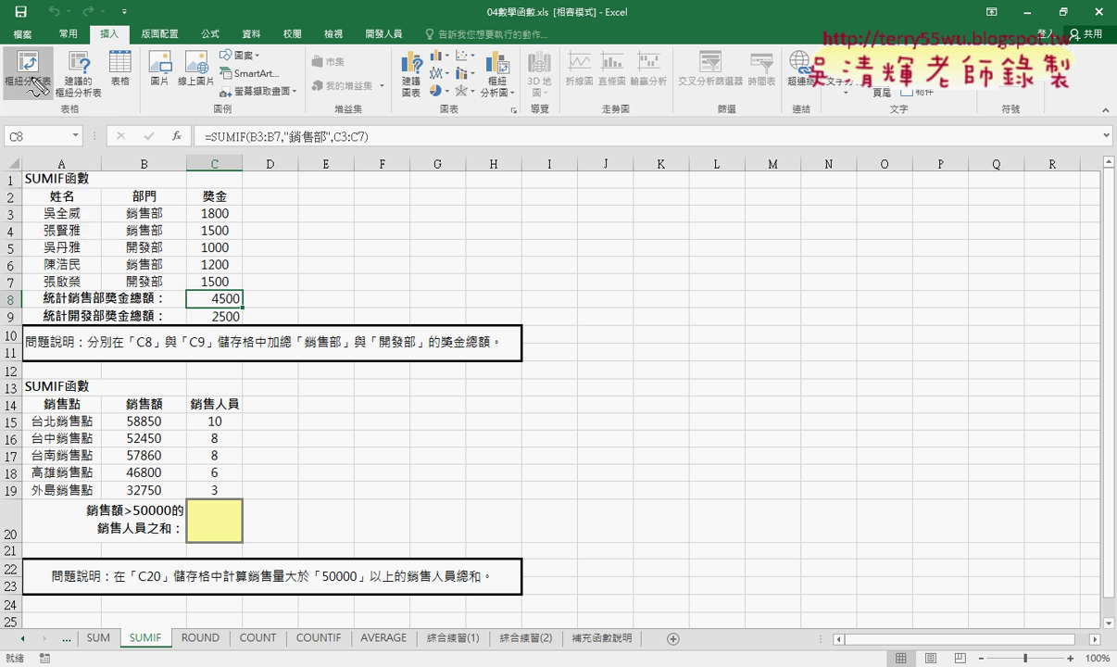
{"action": "mouse_move", "coordinate": [239, 295]}
{"action": "left_mouse_down"}
{"action": "mouse_move", "coordinate": [246, 217]}
{"action": "mouse_move", "coordinate": [230, 294]}
{"action": "left_mouse_up"}
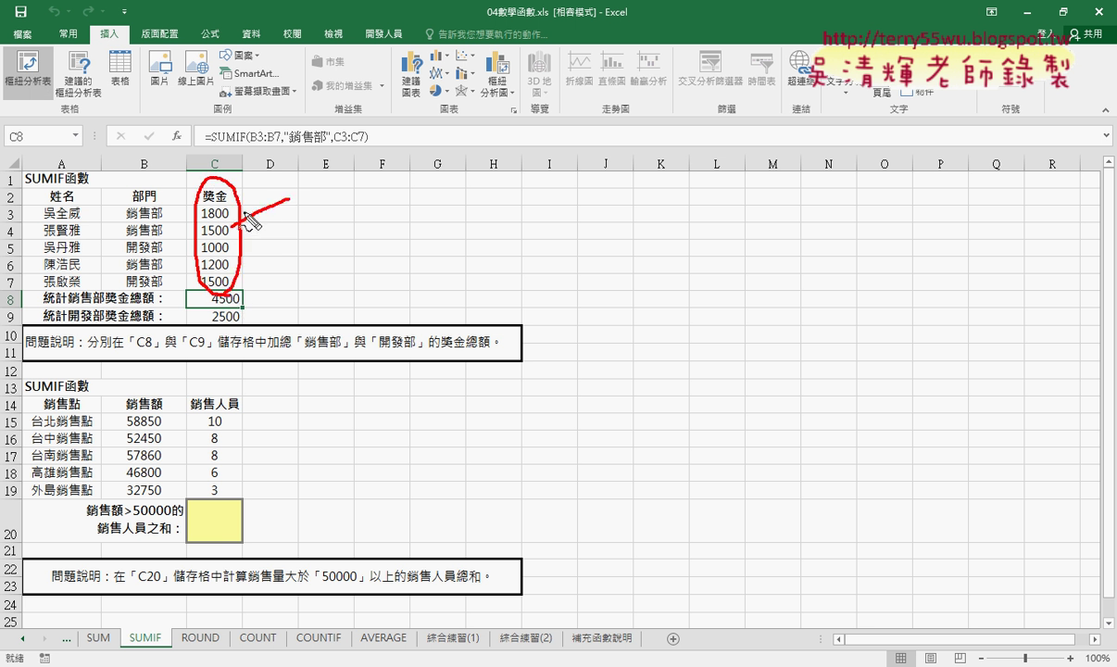
{"action": "mouse_move", "coordinate": [289, 197]}
{"action": "left_mouse_down"}
{"action": "mouse_move", "coordinate": [236, 237]}
{"action": "mouse_move", "coordinate": [262, 232]}
{"action": "left_mouse_up"}
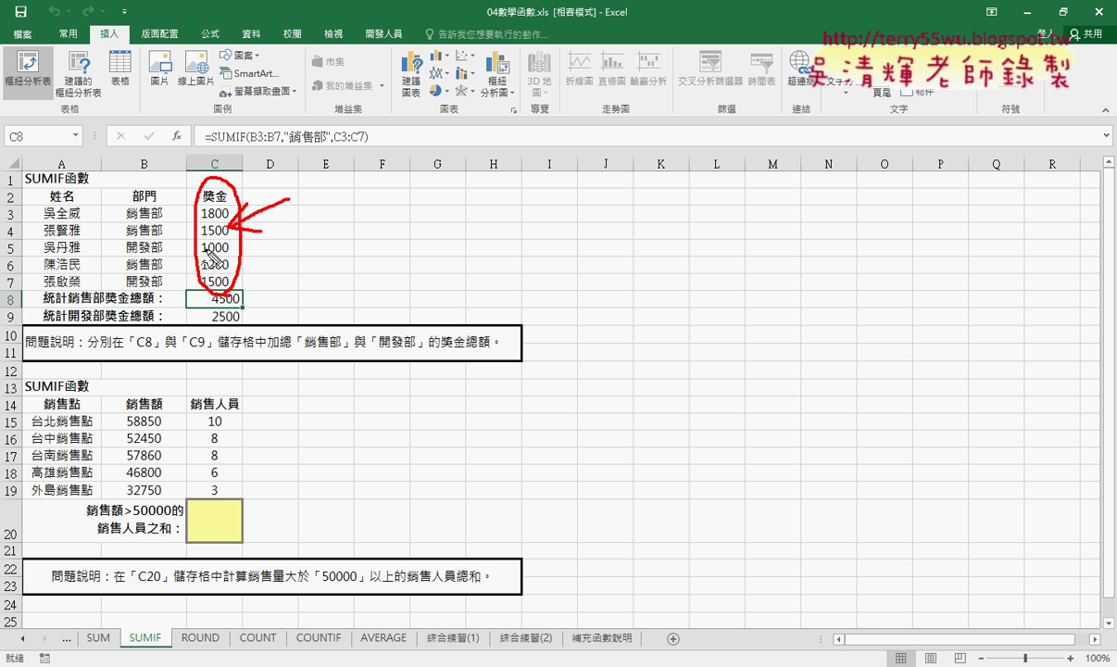
{"action": "mouse_move", "coordinate": [174, 188]}
{"action": "left_mouse_down"}
{"action": "mouse_move", "coordinate": [163, 309]}
{"action": "mouse_move", "coordinate": [151, 176]}
{"action": "mouse_move", "coordinate": [171, 264]}
{"action": "left_mouse_up"}
{"action": "left_click_drag", "start_coordinate": [200, 124], "coordinate": [160, 181]}
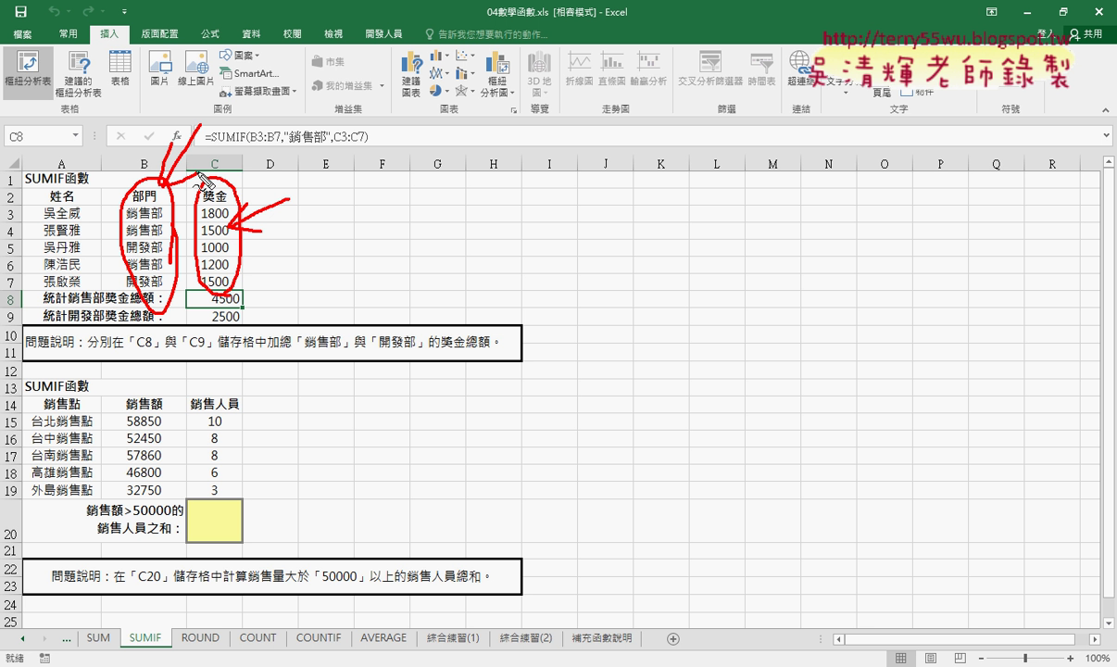
{"action": "key", "text": "Escape"}
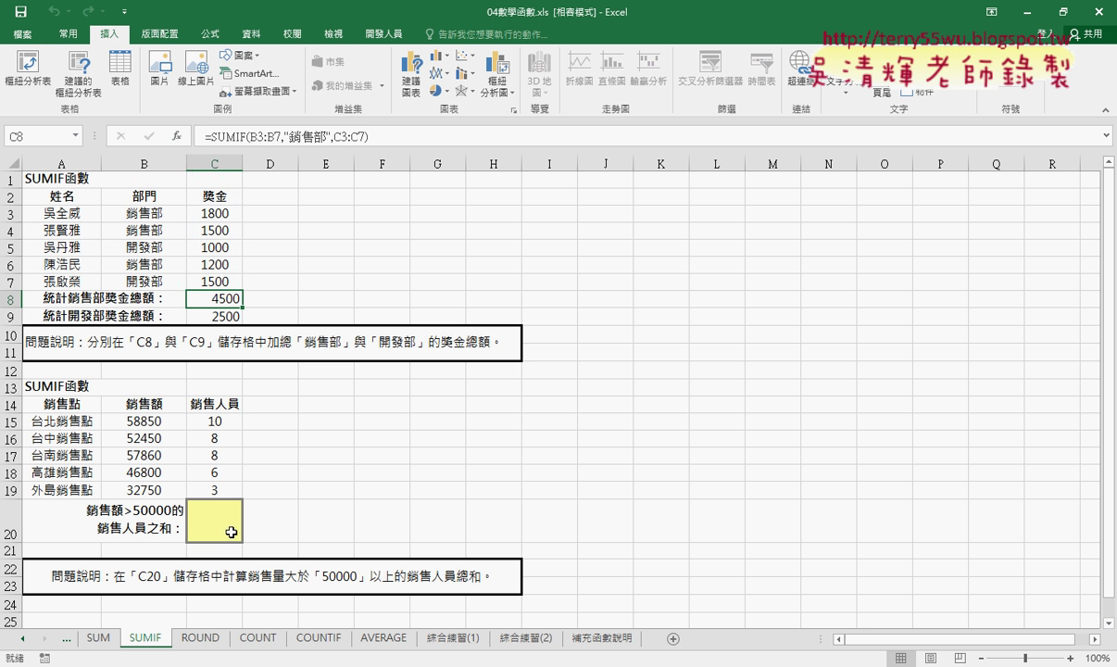
{"action": "left_click", "coordinate": [218, 504]}
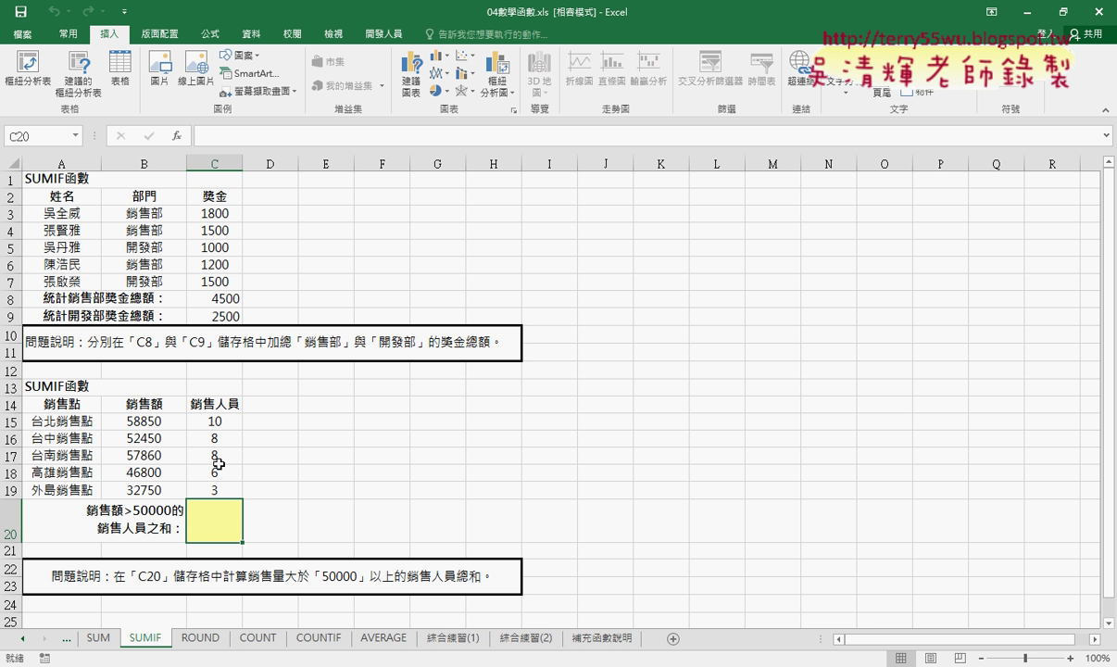
Check the staff counts C15:C19 and sales B15:B19, then select C20.
{"action": "left_click_drag", "start_coordinate": [213, 420], "coordinate": [225, 492]}
{"action": "left_click_drag", "start_coordinate": [144, 419], "coordinate": [155, 489]}
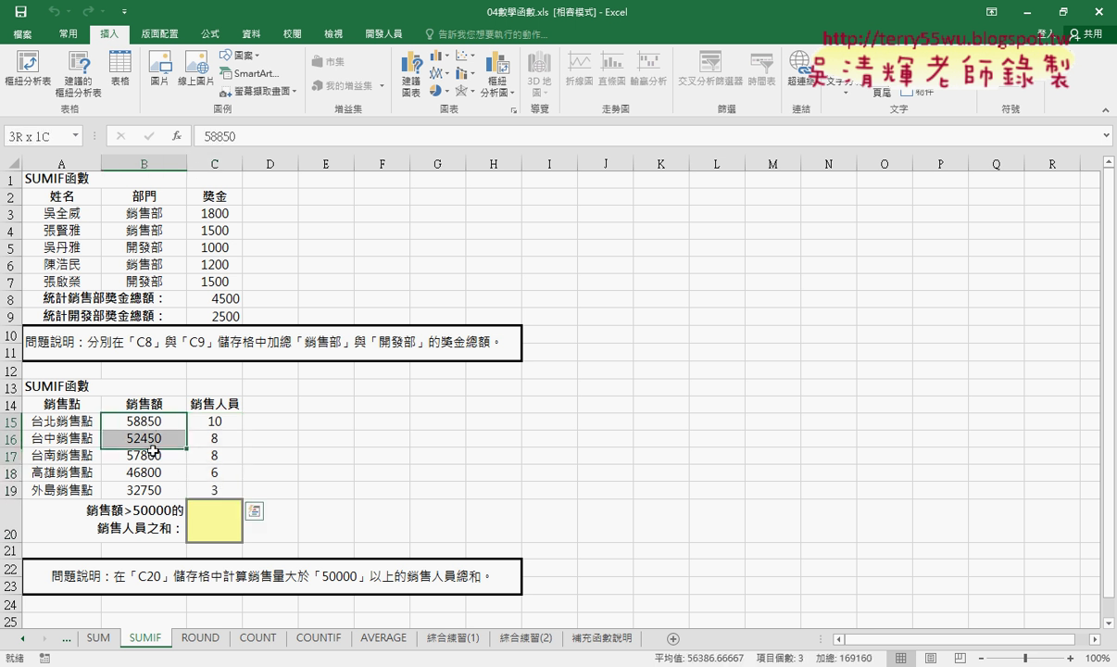
{"action": "left_click", "coordinate": [213, 507]}
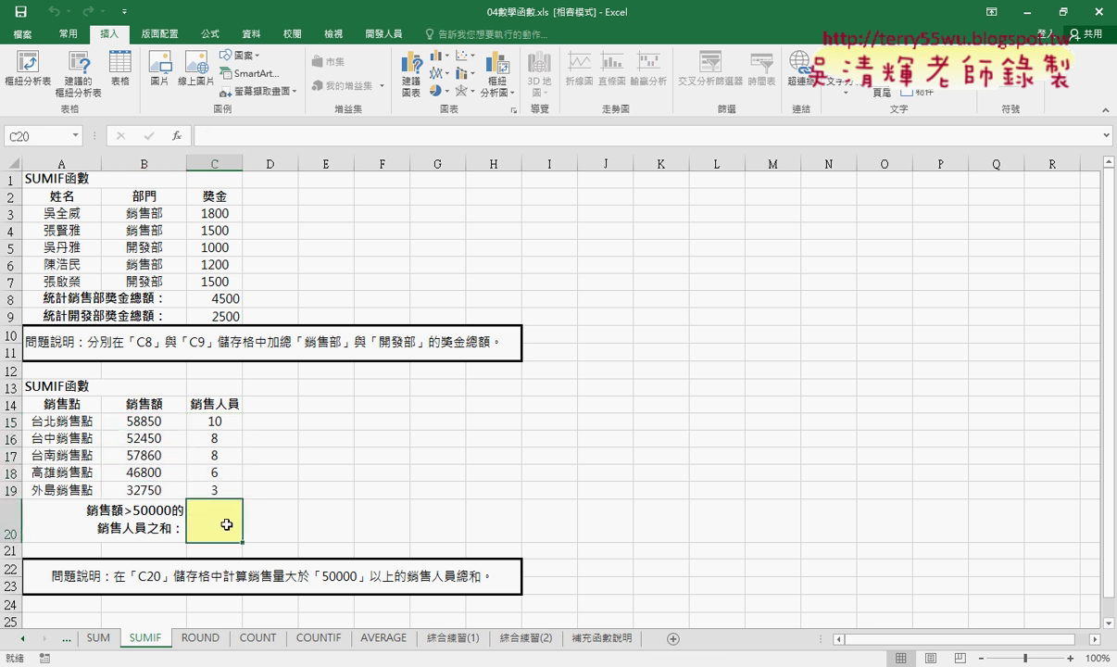
Insert SUMIF from the 最近用過函數 list and move its argument form aside.
{"action": "left_click", "coordinate": [176, 135]}
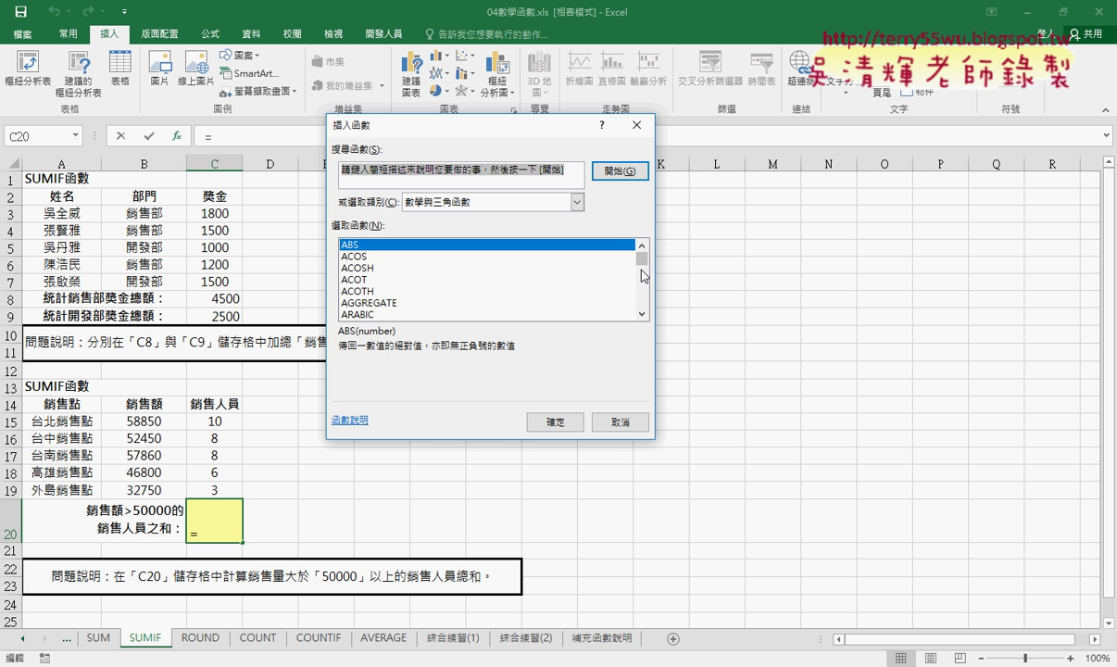
{"action": "left_click_drag", "start_coordinate": [642, 266], "coordinate": [642, 297]}
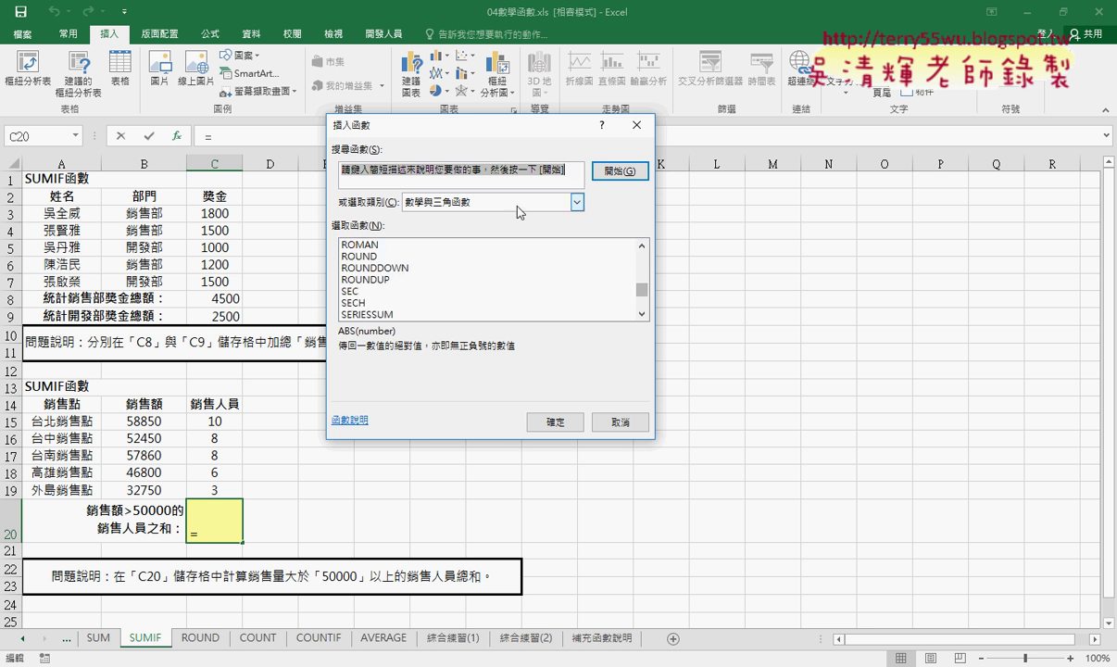
{"action": "left_click", "coordinate": [576, 201]}
{"action": "left_click", "coordinate": [463, 217]}
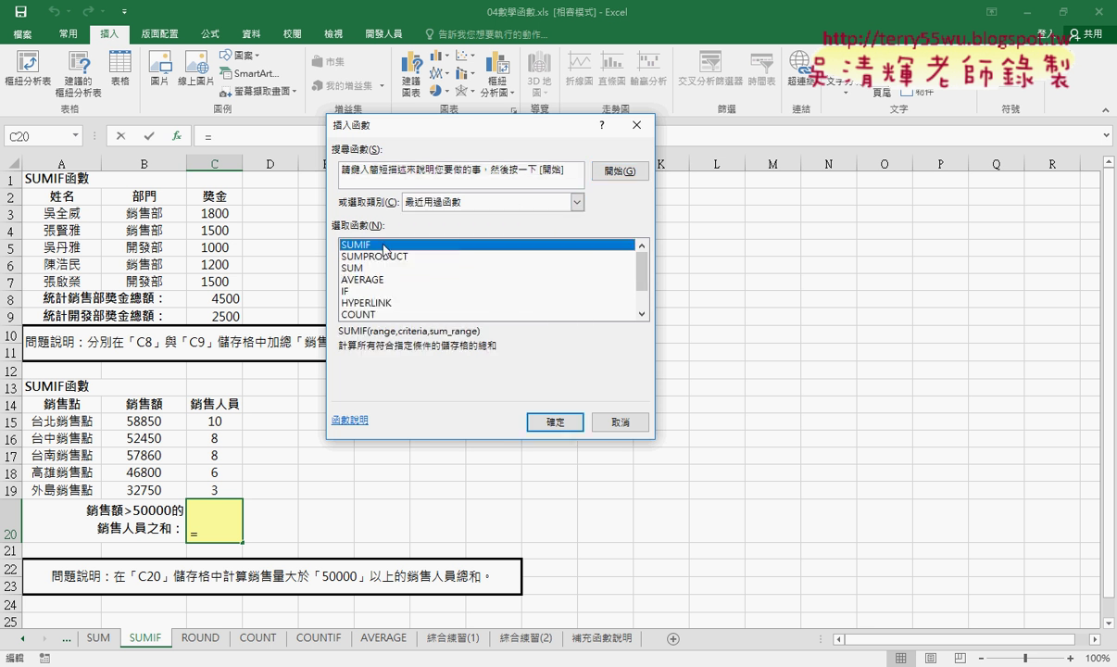
{"action": "double_click", "coordinate": [363, 245]}
{"action": "left_click_drag", "start_coordinate": [407, 160], "coordinate": [555, 175]}
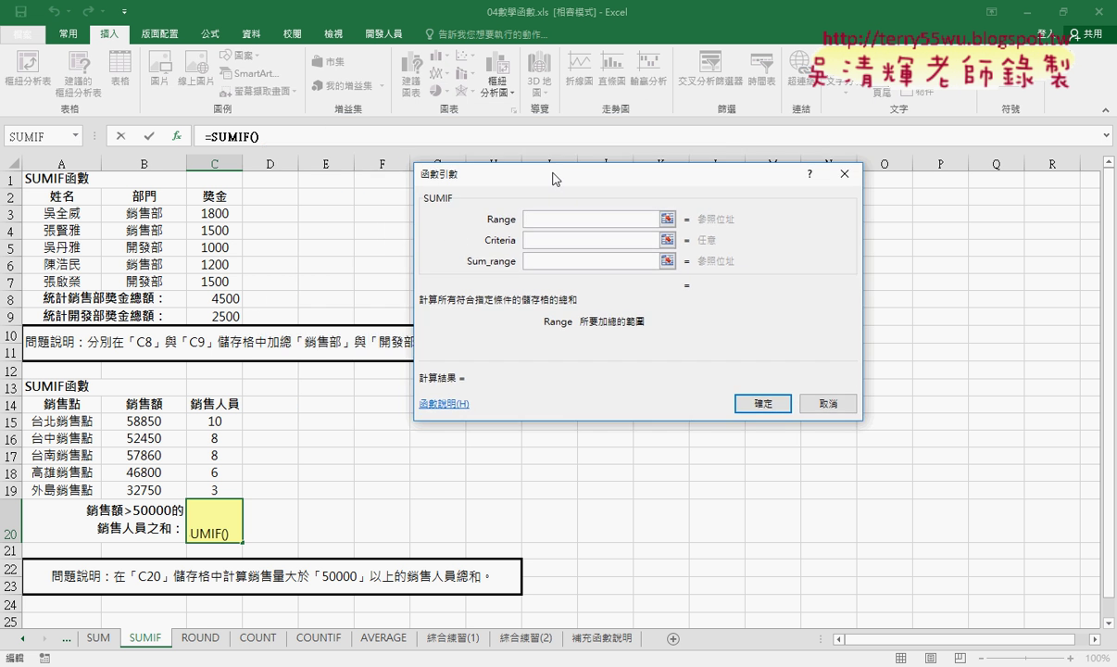
Set Criteria ">50000", Range B15:B19 and Sum_range C15:C19, giving 26 in C20.
{"action": "left_click", "coordinate": [549, 243]}
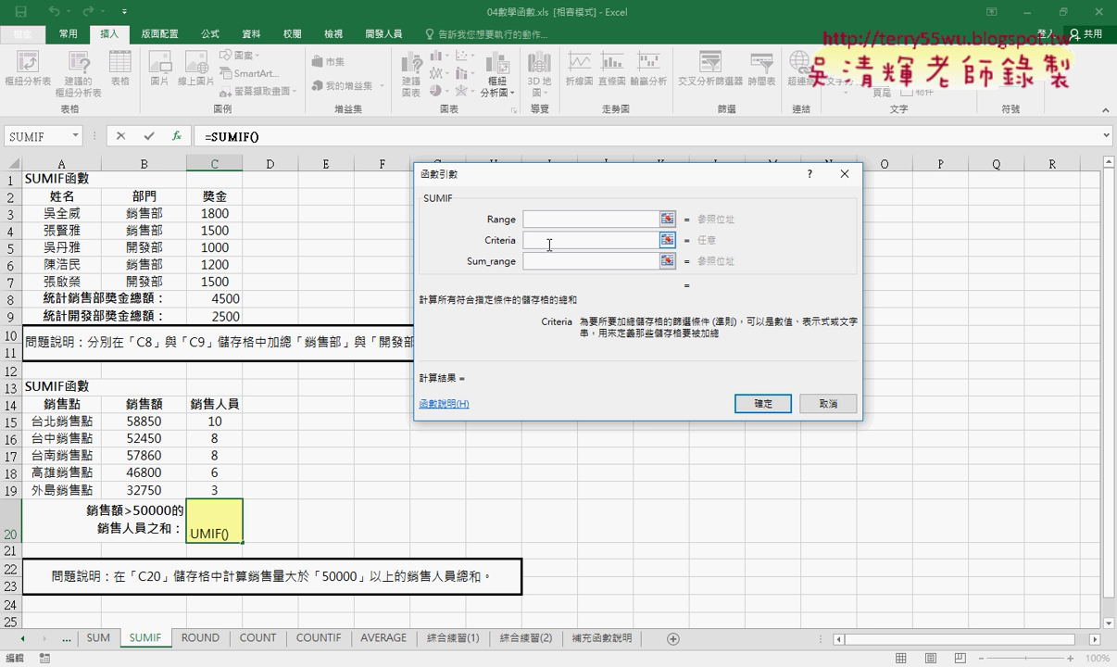
{"action": "type", "text": ">5"}
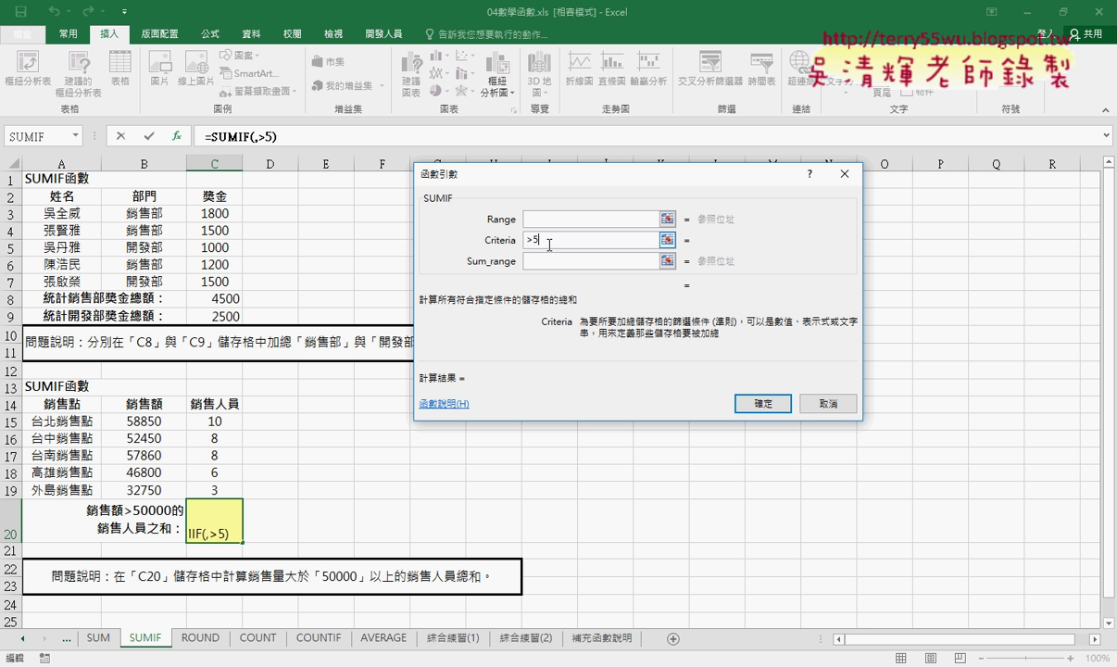
{"action": "type", "text": "0000"}
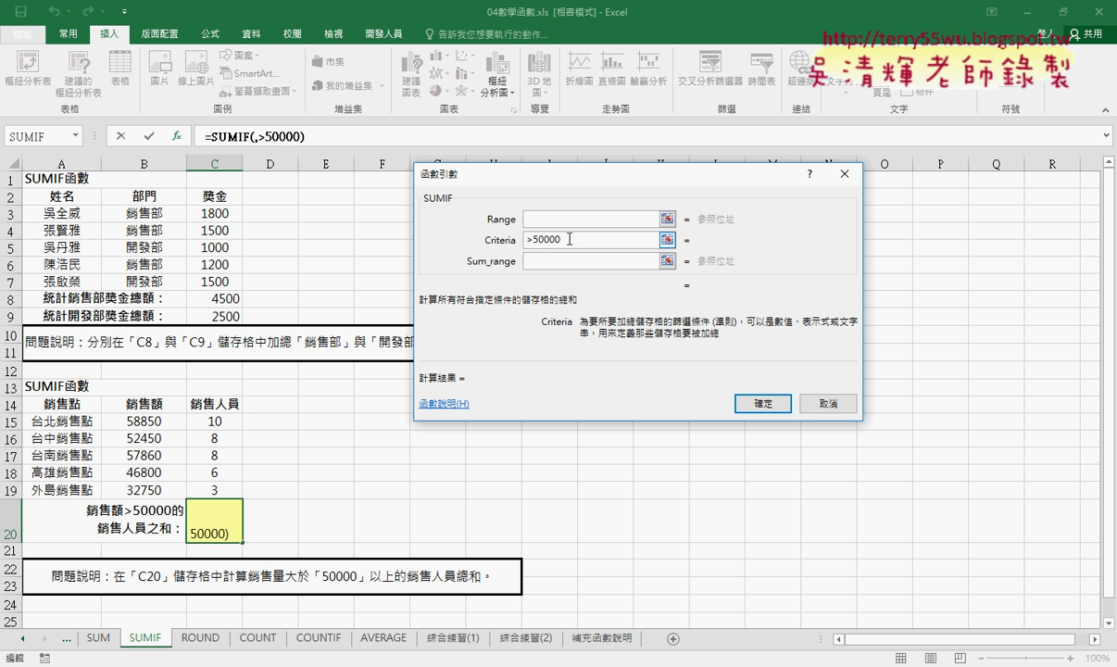
{"action": "left_click", "coordinate": [539, 219]}
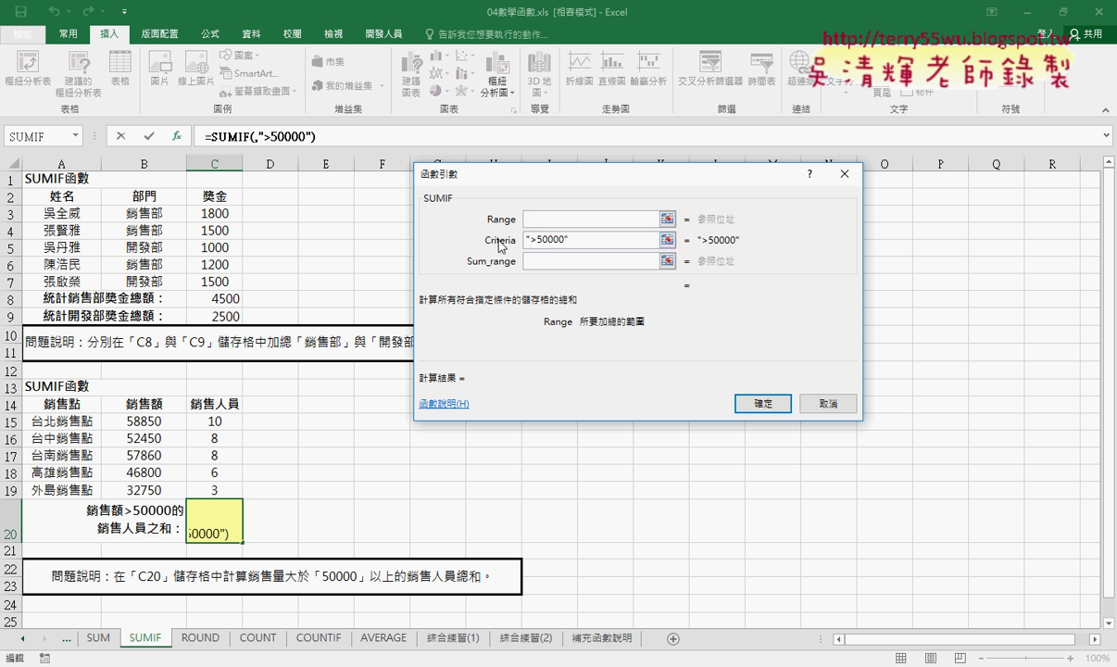
{"action": "key", "text": "Tab"}
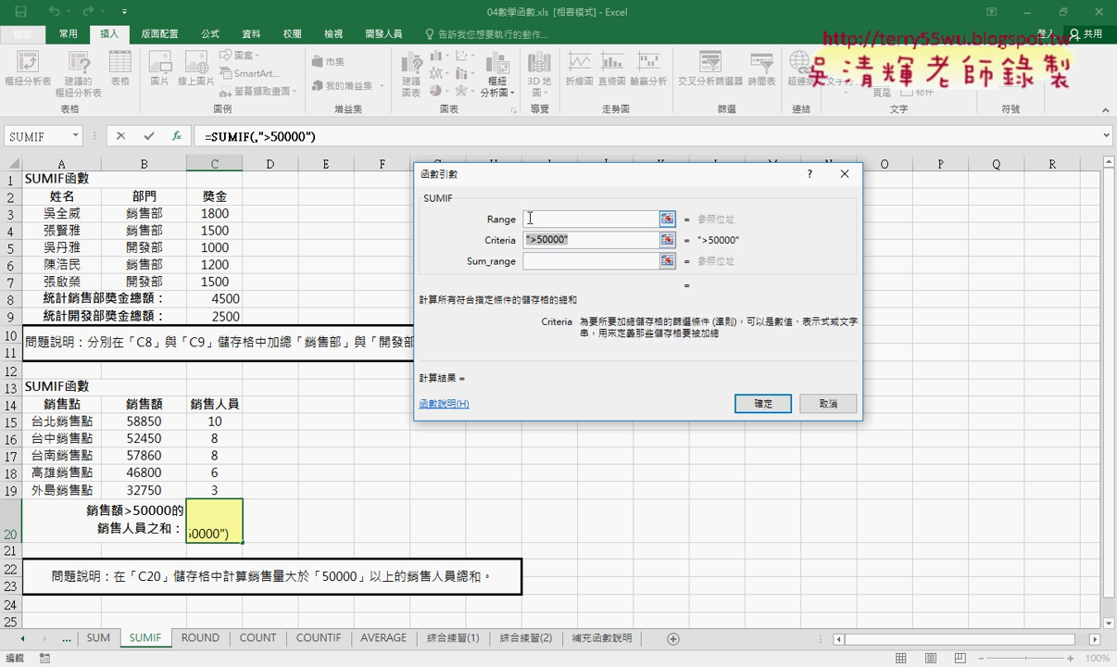
{"action": "left_click", "coordinate": [531, 223]}
{"action": "left_click_drag", "start_coordinate": [153, 419], "coordinate": [167, 489]}
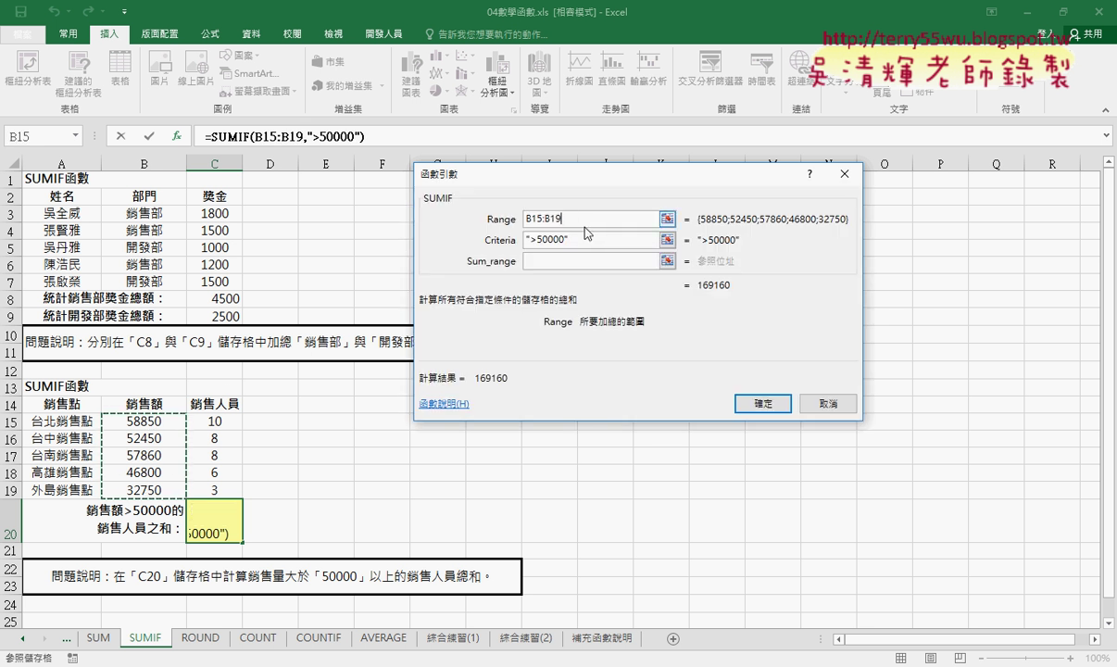
{"action": "left_click", "coordinate": [558, 261]}
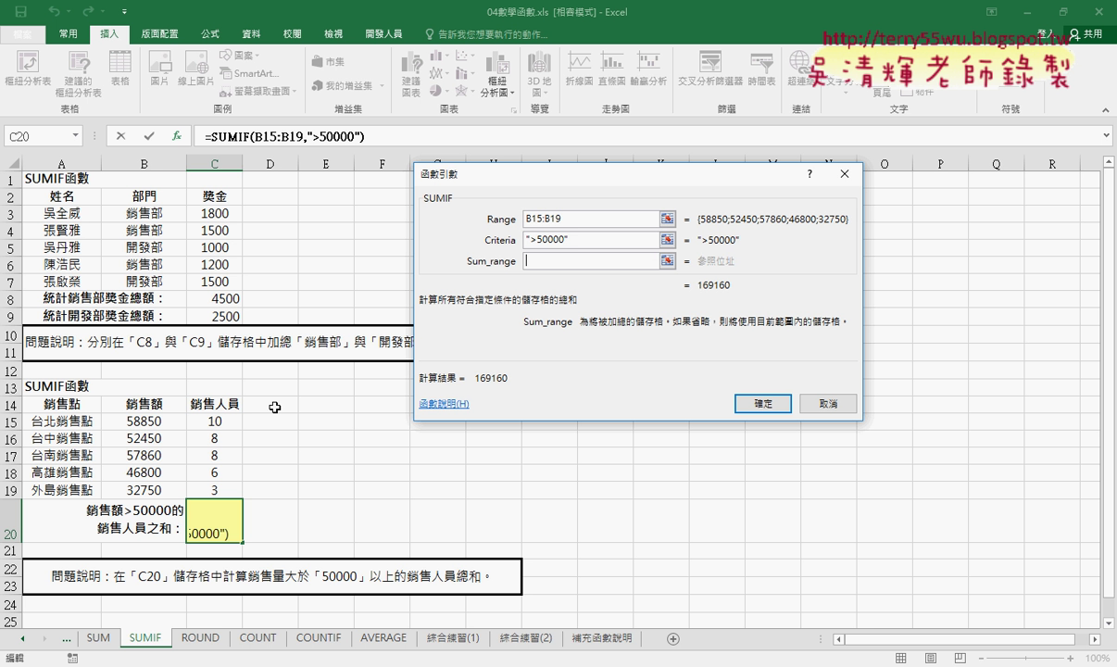
{"action": "left_click_drag", "start_coordinate": [212, 418], "coordinate": [222, 488]}
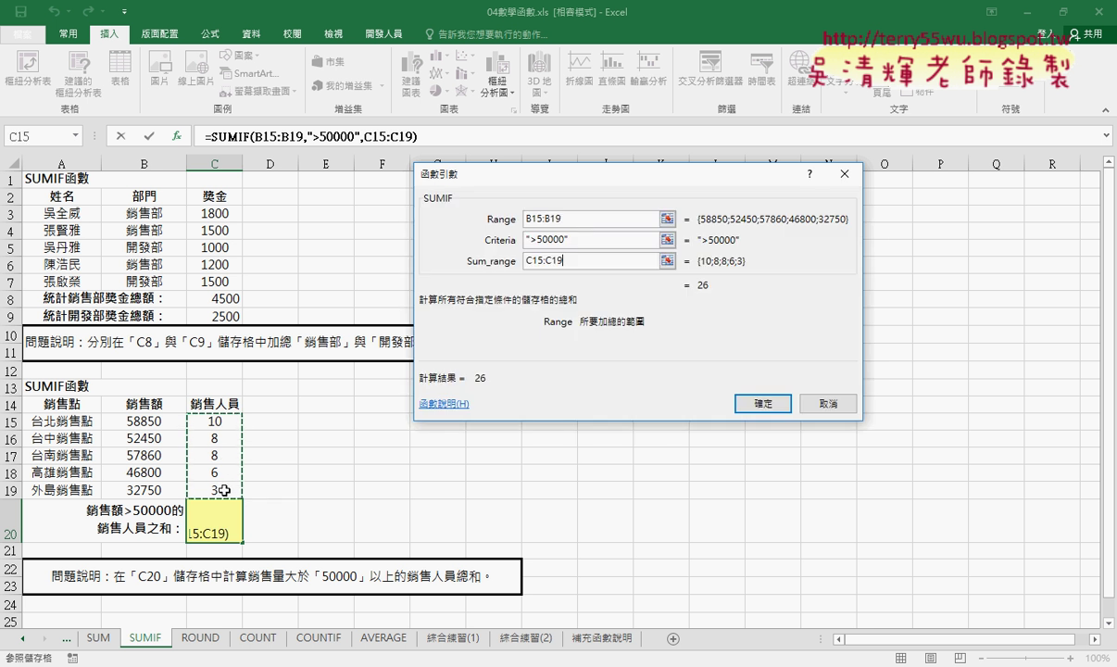
{"action": "left_click", "coordinate": [765, 404]}
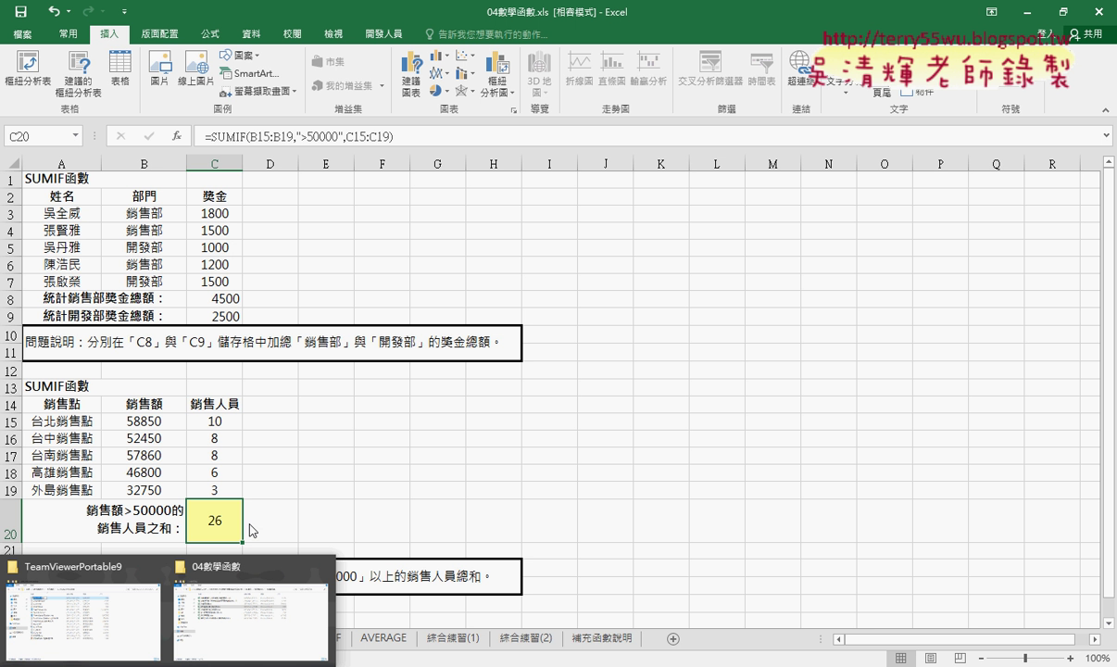
In the 04數學函數 folder, open workbook 007產線人員工資之和.xlsx.
{"action": "left_click", "coordinate": [252, 597]}
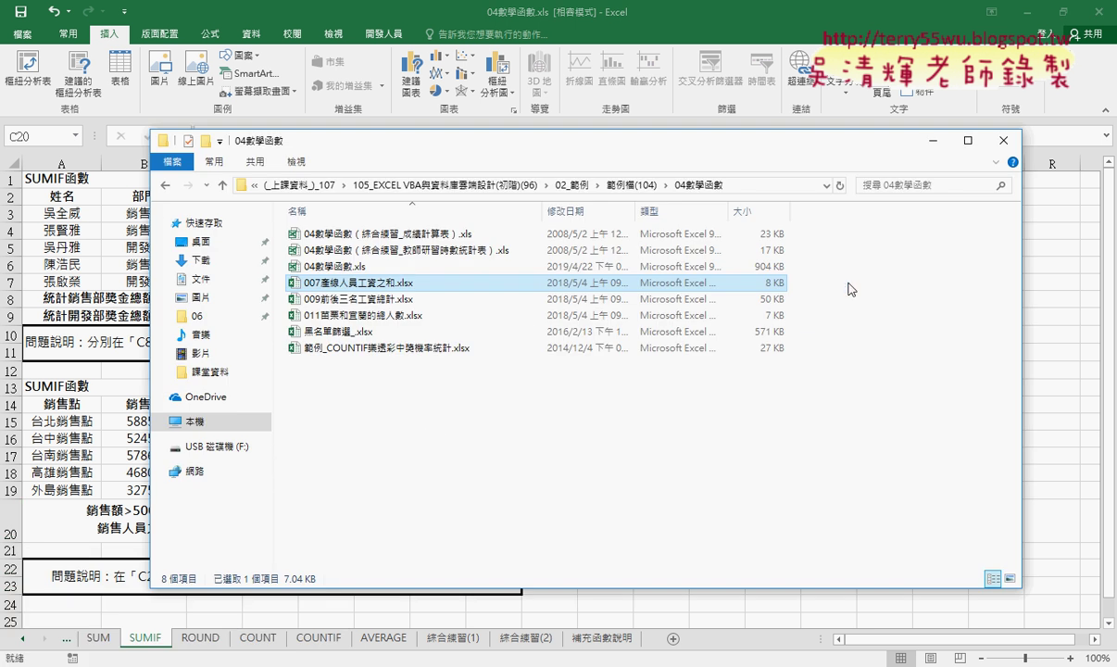
{"action": "left_click_drag", "start_coordinate": [779, 266], "coordinate": [681, 310]}
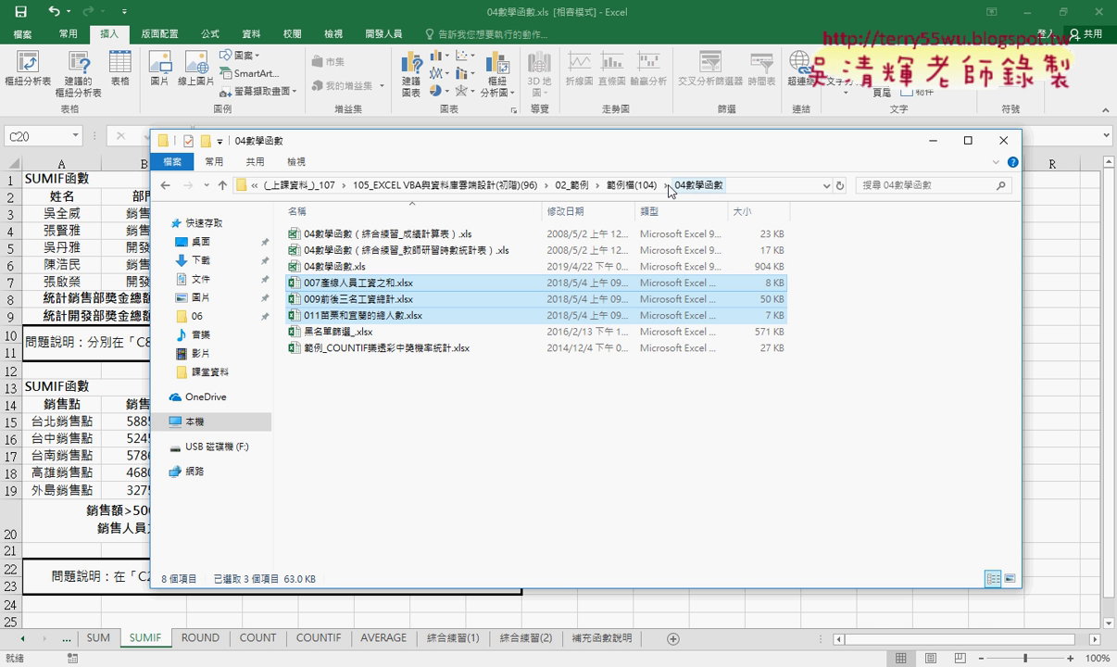
{"action": "left_click", "coordinate": [639, 186]}
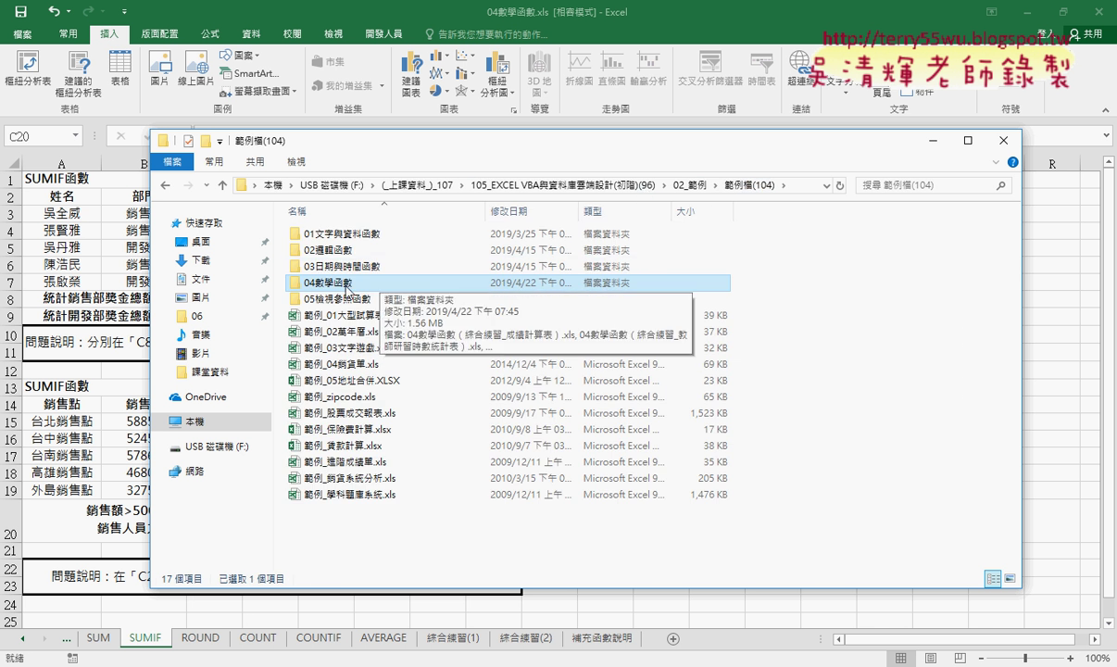
{"action": "double_click", "coordinate": [334, 283]}
{"action": "left_click_drag", "start_coordinate": [760, 266], "coordinate": [756, 317]}
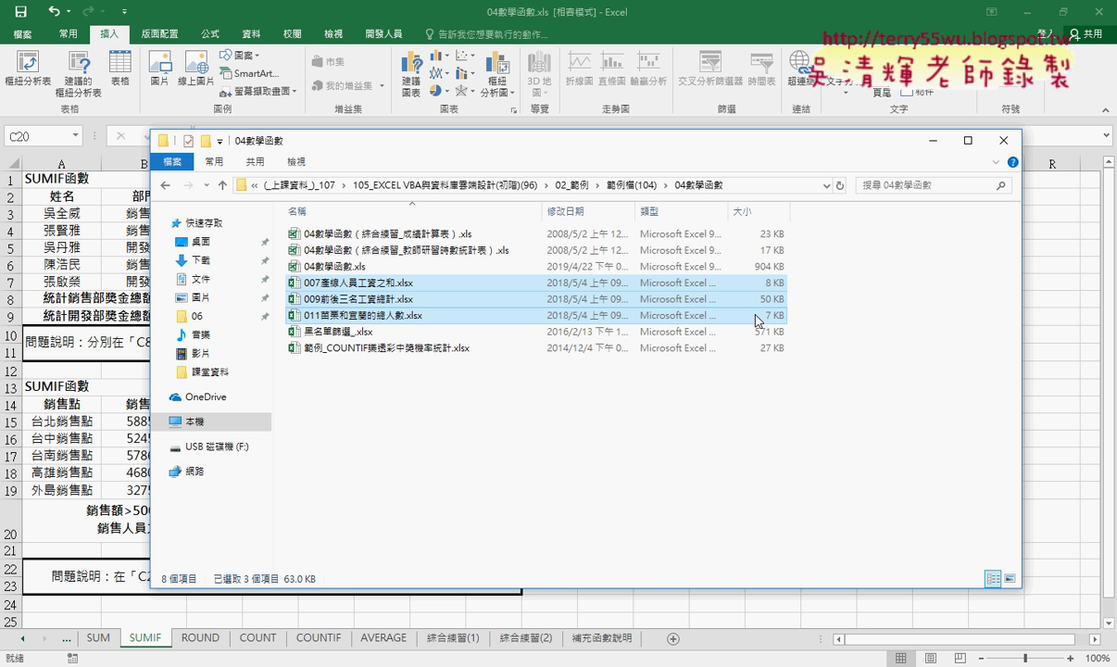
{"action": "left_click", "coordinate": [389, 289]}
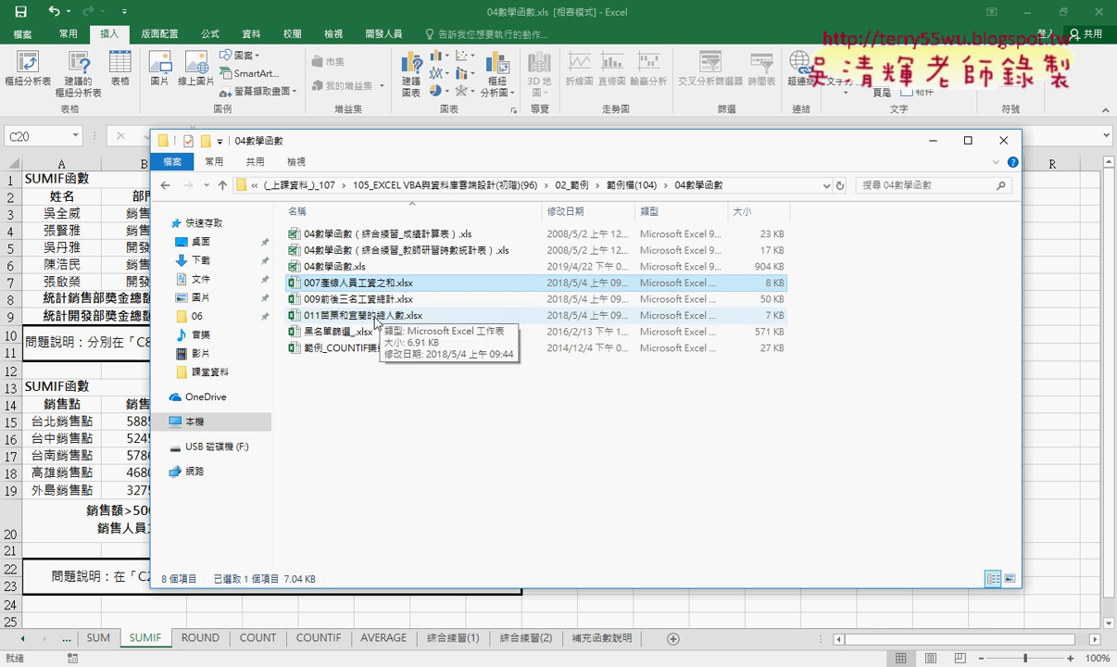
{"action": "left_click", "coordinate": [383, 315]}
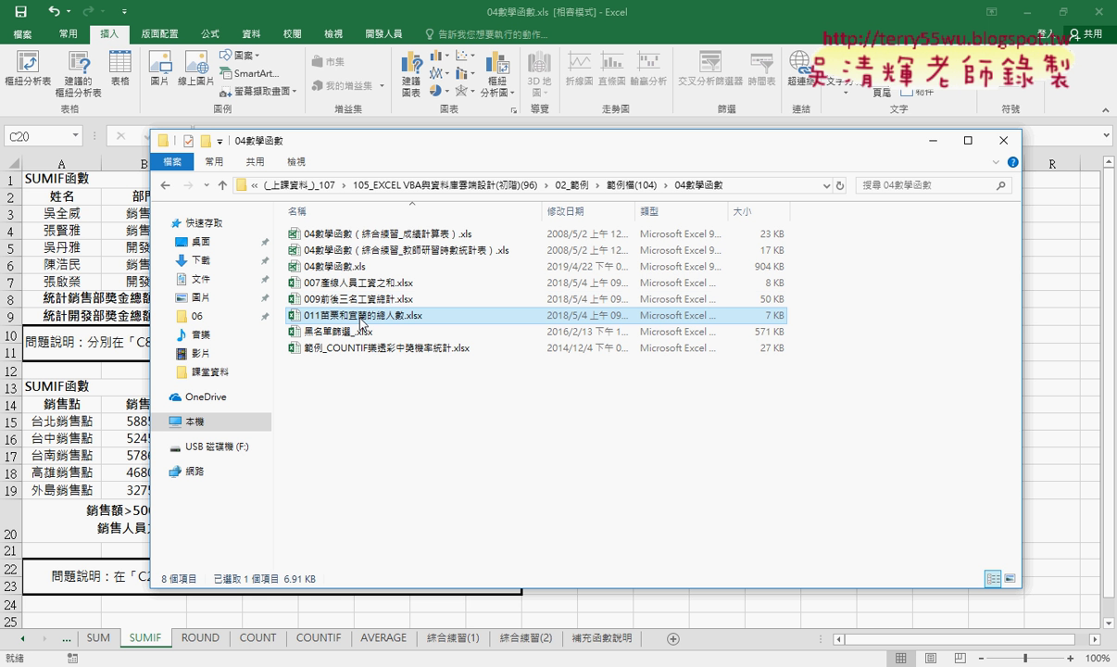
{"action": "left_click", "coordinate": [330, 302]}
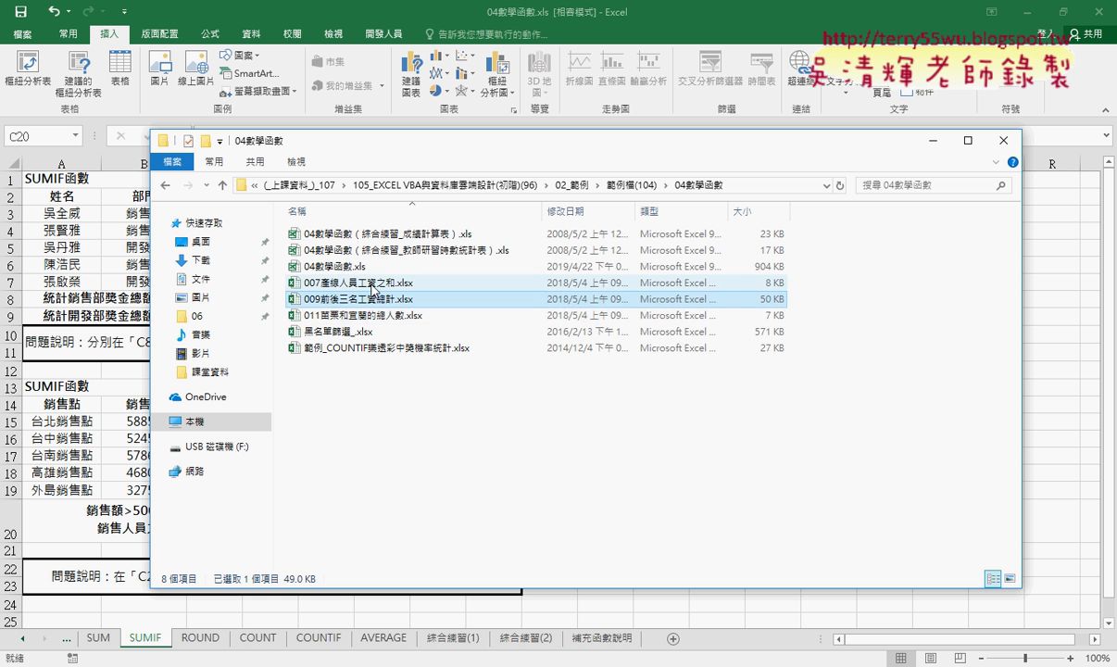
{"action": "double_click", "coordinate": [362, 267]}
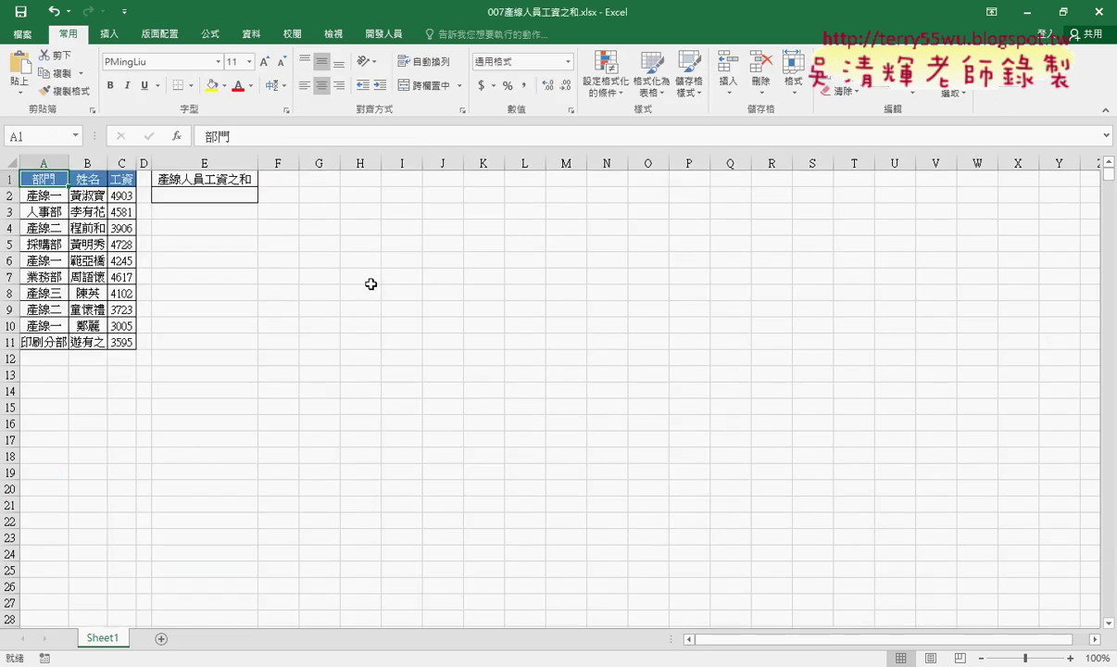
{"action": "left_click", "coordinate": [213, 194]}
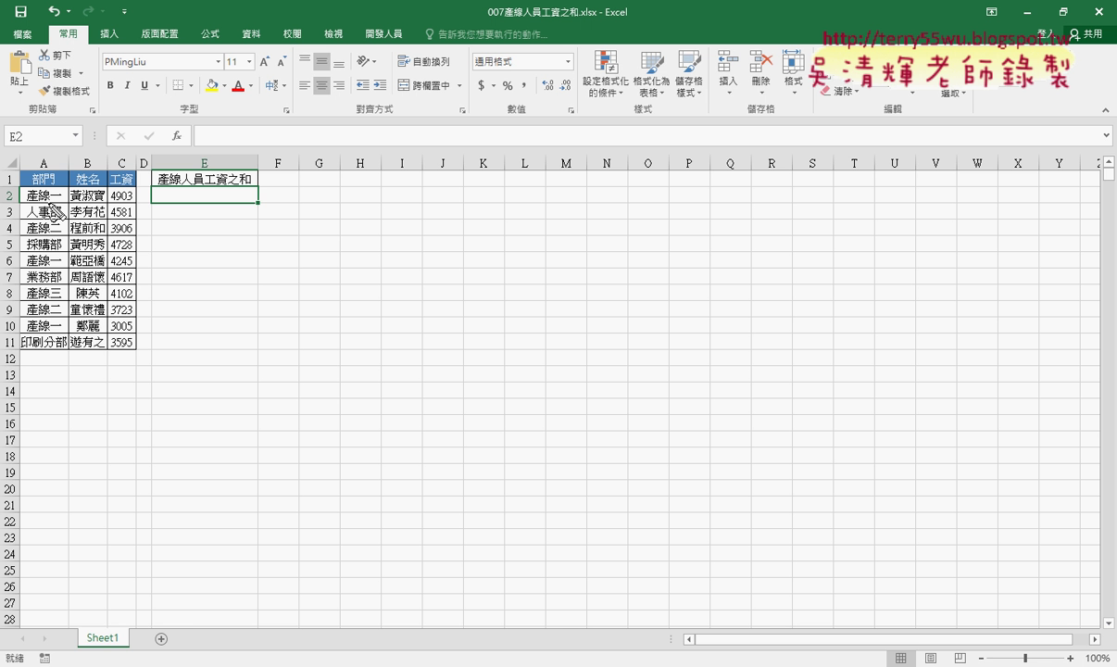
{"action": "mouse_move", "coordinate": [46, 201]}
{"action": "left_mouse_down"}
{"action": "mouse_move", "coordinate": [66, 201]}
{"action": "mouse_move", "coordinate": [63, 233]}
{"action": "left_mouse_up"}
{"action": "left_click_drag", "start_coordinate": [46, 299], "coordinate": [65, 300]}
{"action": "mouse_move", "coordinate": [120, 366]}
{"action": "left_mouse_down"}
{"action": "mouse_move", "coordinate": [142, 163]}
{"action": "mouse_move", "coordinate": [111, 352]}
{"action": "left_mouse_up"}
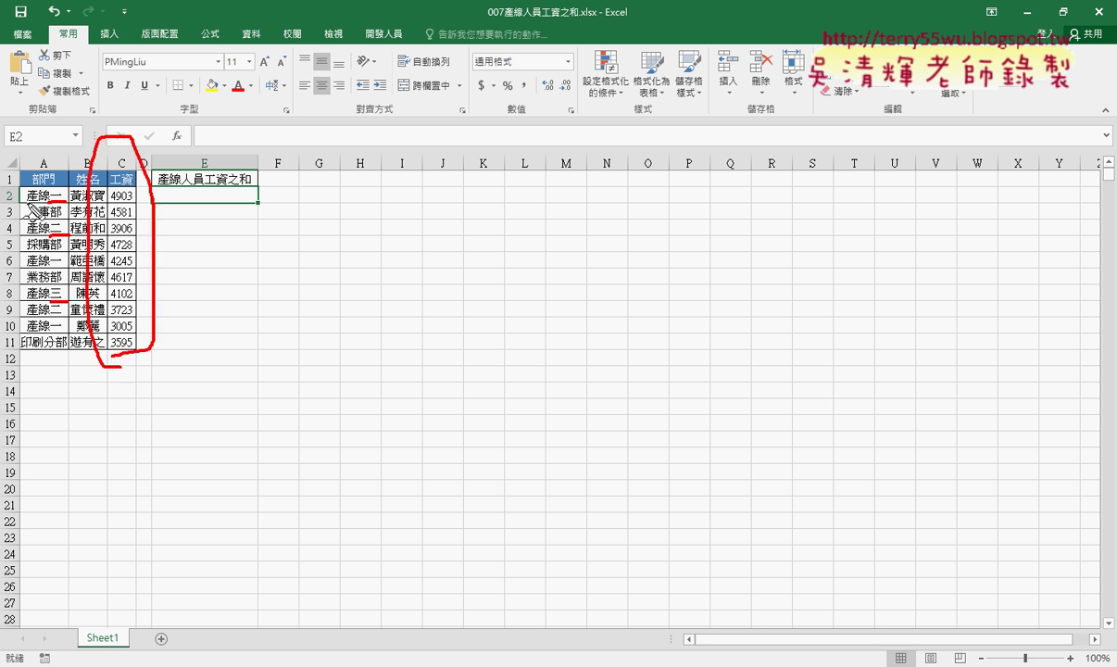
{"action": "left_click_drag", "start_coordinate": [26, 199], "coordinate": [63, 200]}
{"action": "key", "text": "Escape"}
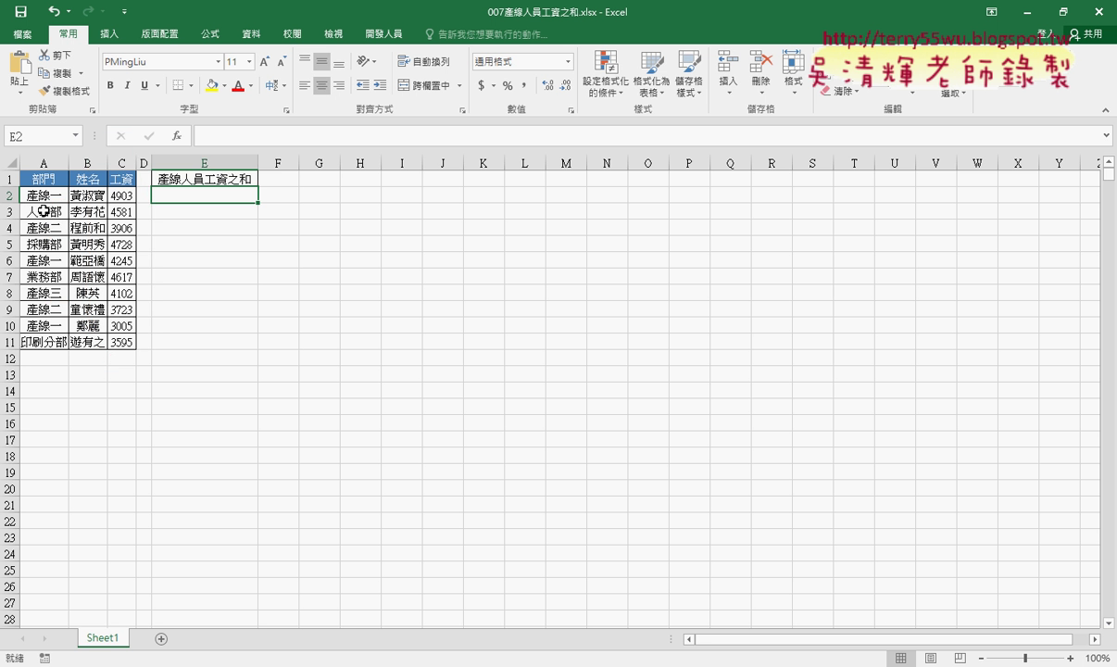